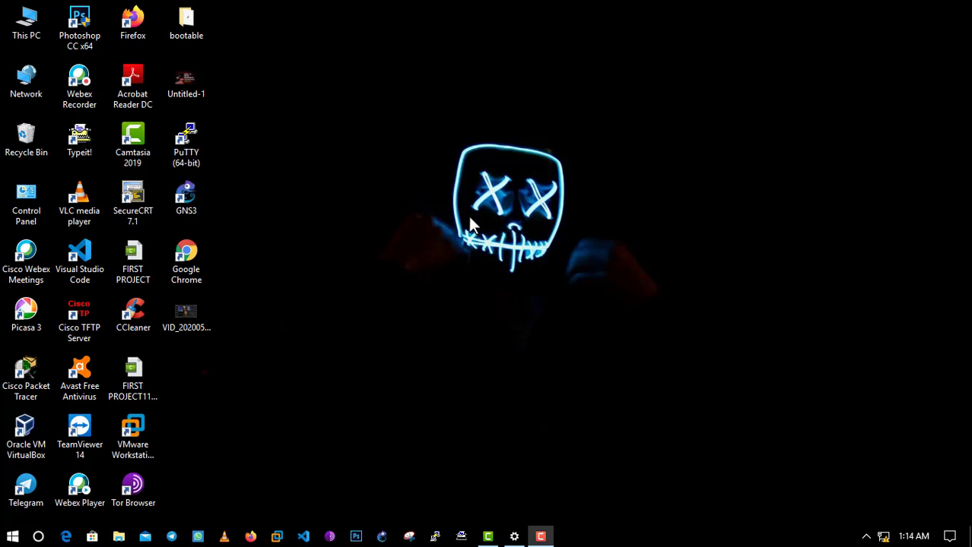
# Open the Network and Sharing Center from the Network & Internet settings
pyautogui.moveTo(884, 537)
pyautogui.click(884, 537)
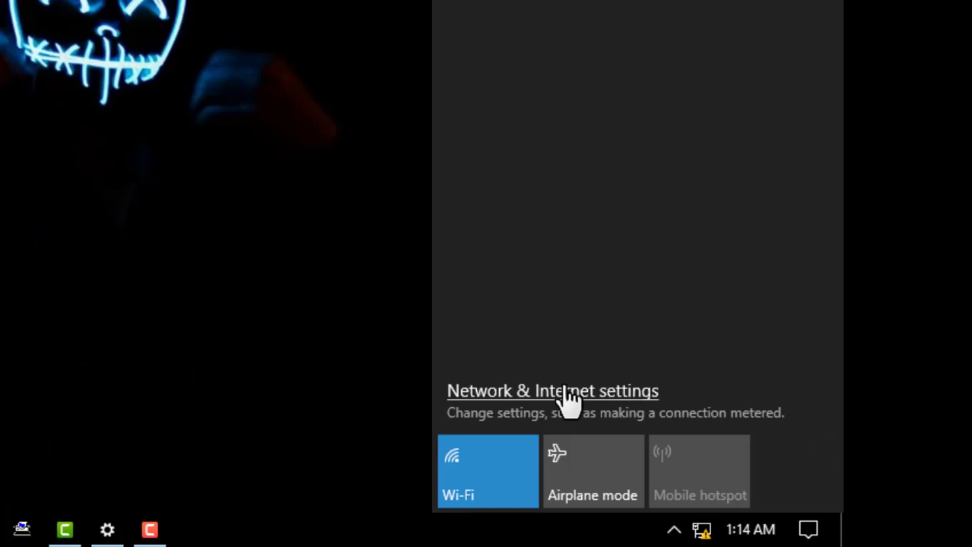
pyautogui.click(567, 392)
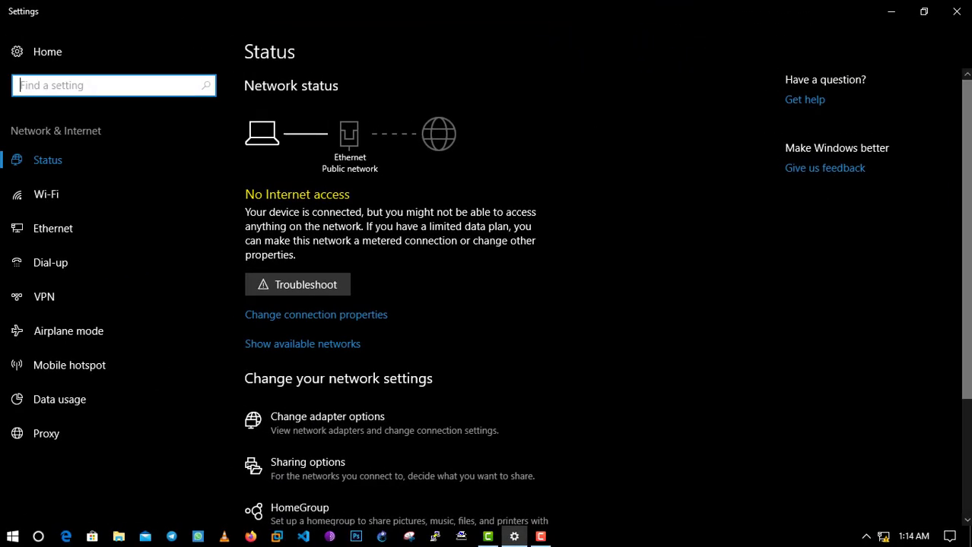
pyautogui.scroll(-3, 655, 179)
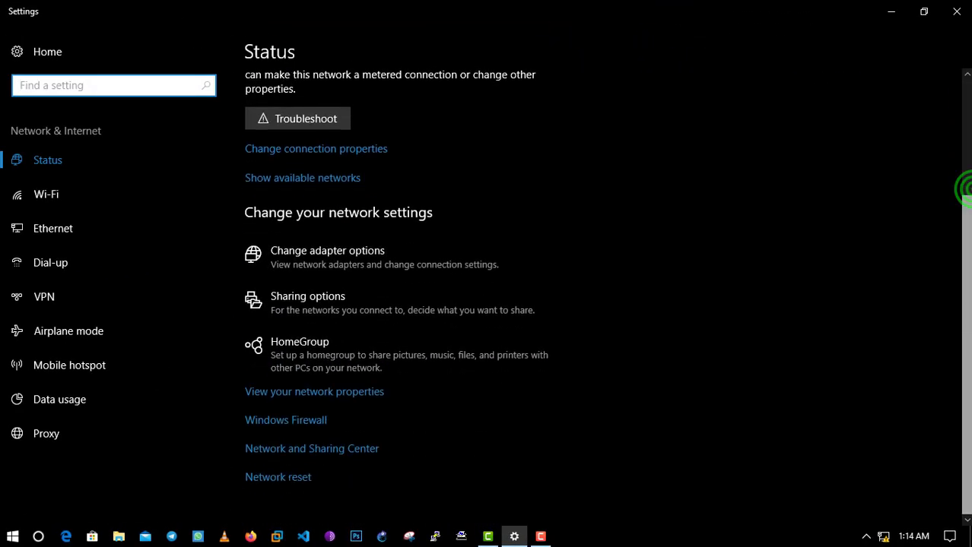
pyautogui.click(329, 450)
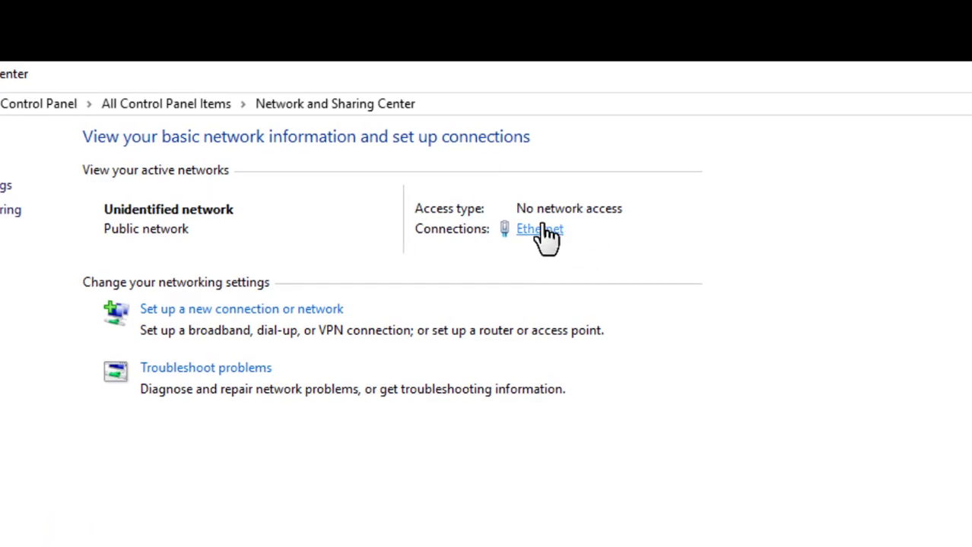
# Open the Internet Protocol Version 4 (TCP/IPv4) properties of the Ethernet connection
pyautogui.click(541, 230)
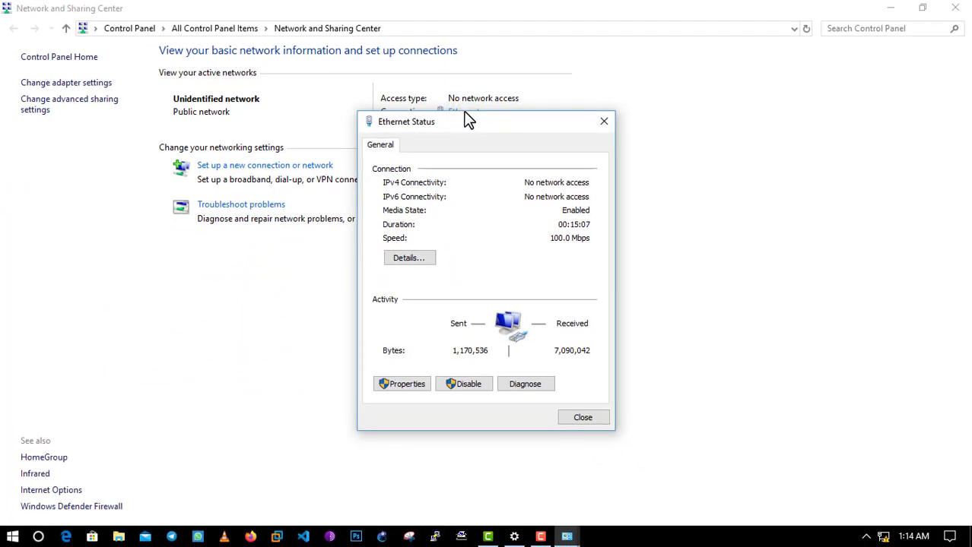
pyautogui.moveTo(468, 122); pyautogui.dragTo(469, 56)
pyautogui.click(404, 318)
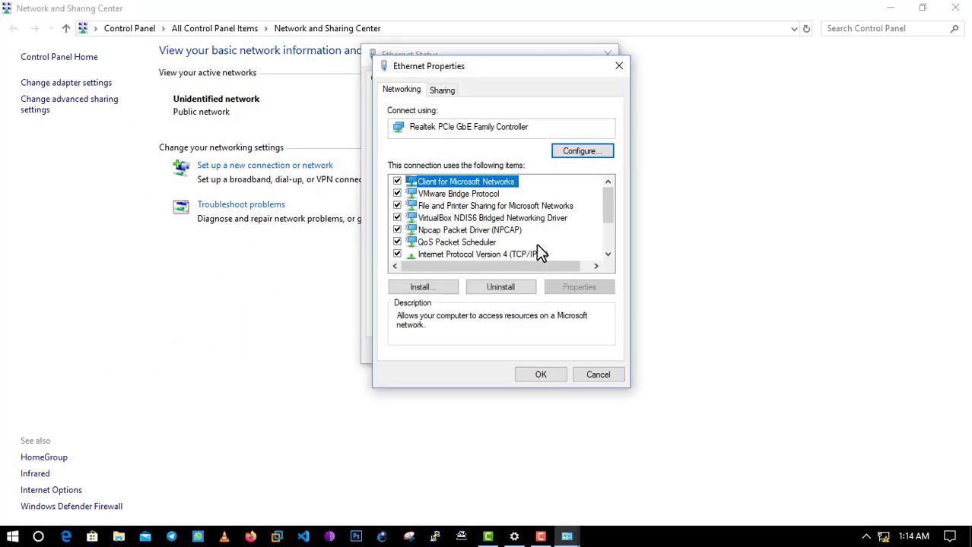
pyautogui.moveTo(610, 202); pyautogui.dragTo(610, 210)
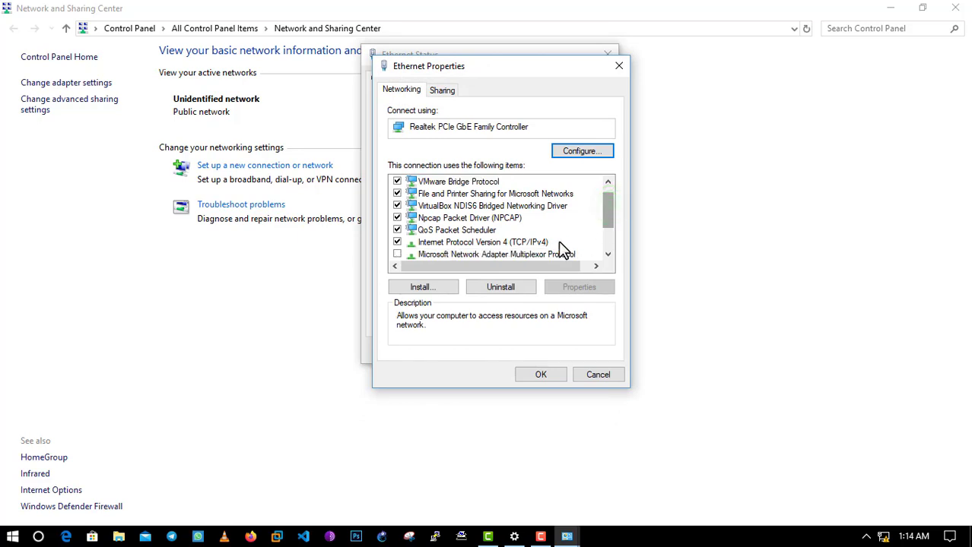
pyautogui.doubleClick(483, 242)
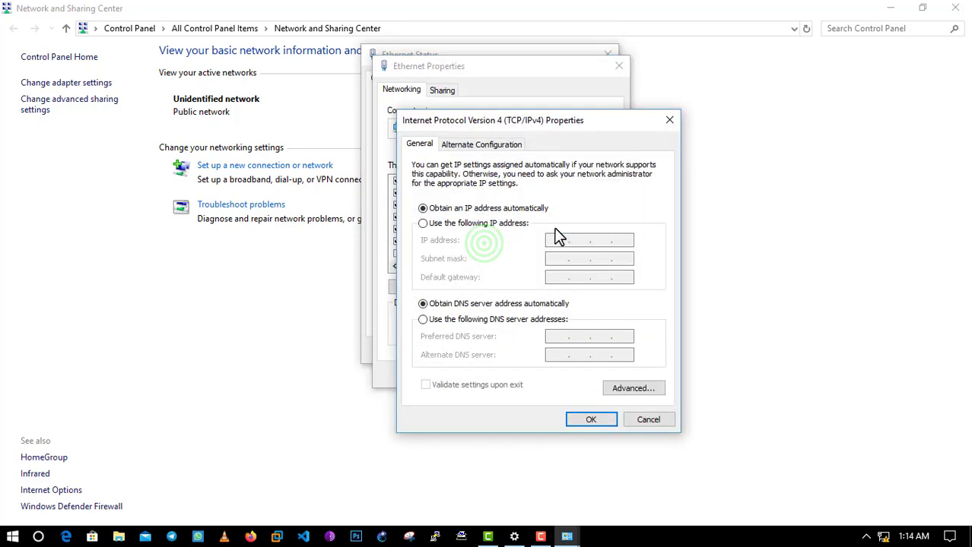
# Assign the Ethernet connection the static IP address 192.168.1.1 with subnet mask 255.255.255.0, and close its dialogs
pyautogui.hotkey('alt', 'e')
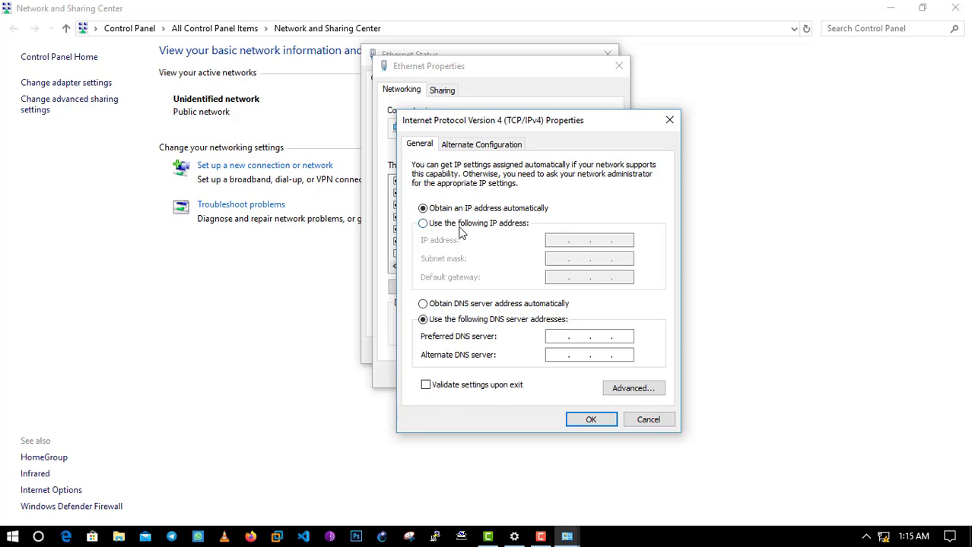
pyautogui.click(425, 224)
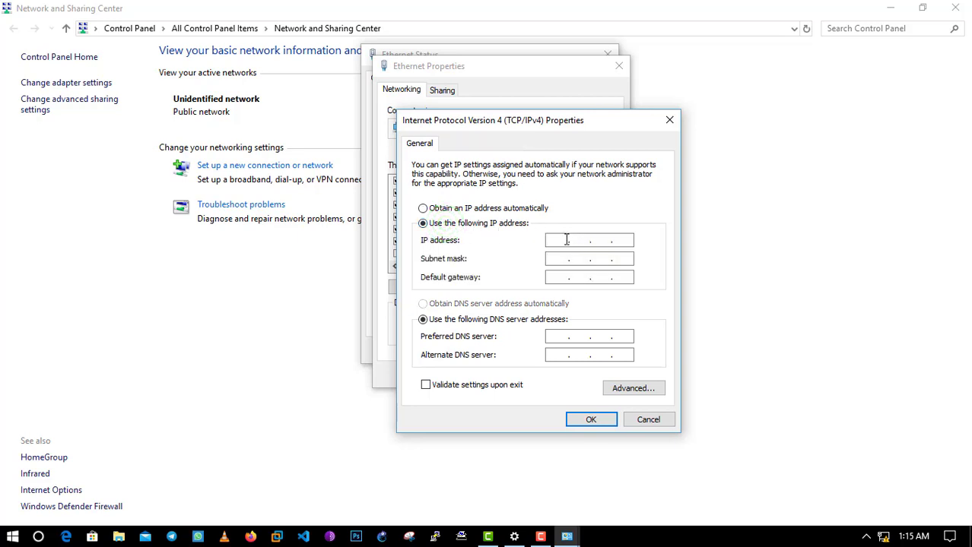
pyautogui.click(564, 241)
pyautogui.press('Tab')
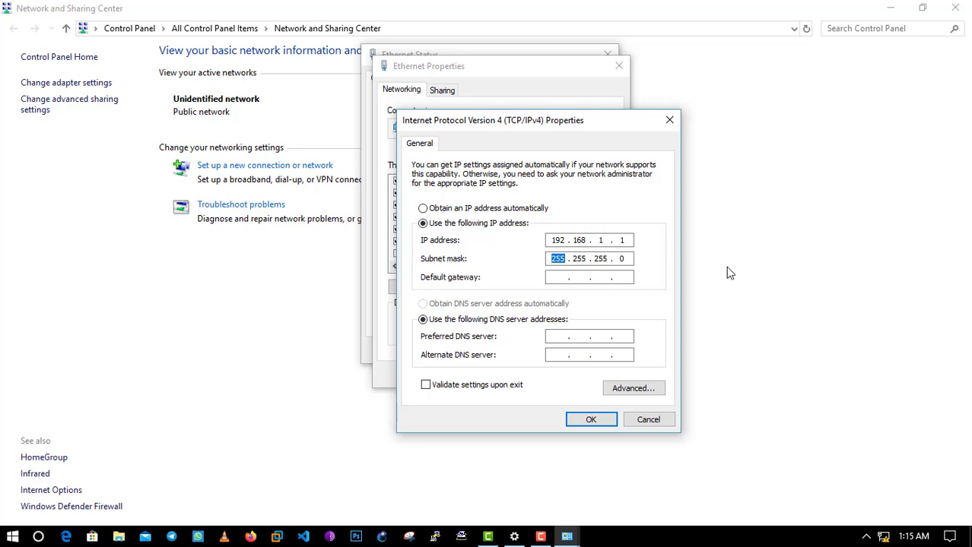
pyautogui.click(589, 421)
pyautogui.click(549, 374)
pyautogui.click(590, 354)
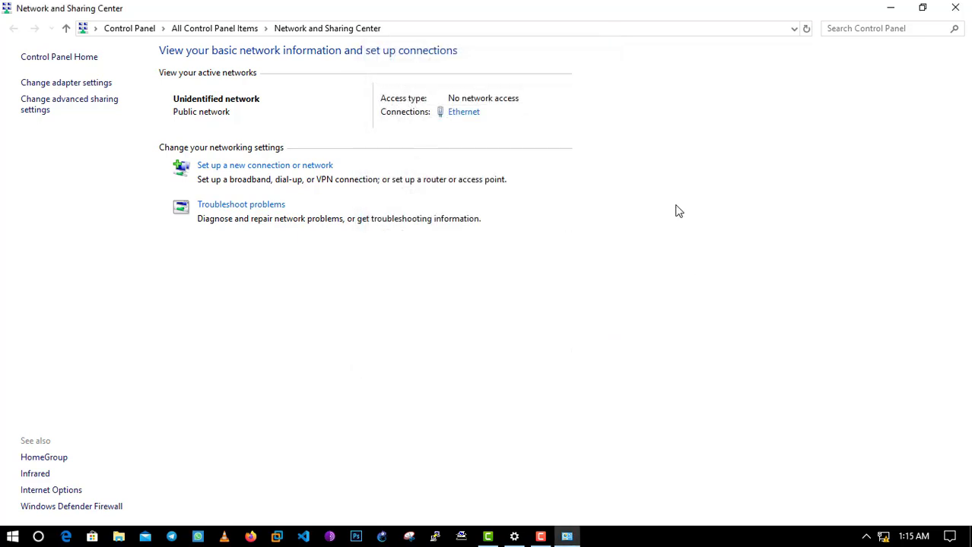
# Run ipconfig in a Command Prompt to list the network adapters' IP configuration
pyautogui.press('super+r')
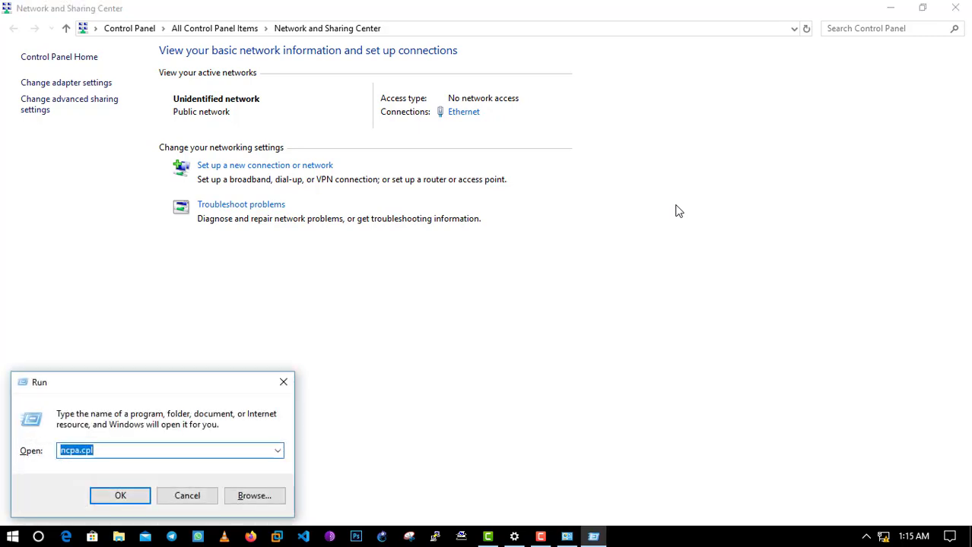
pyautogui.write('cmd')
pyautogui.press('Return')
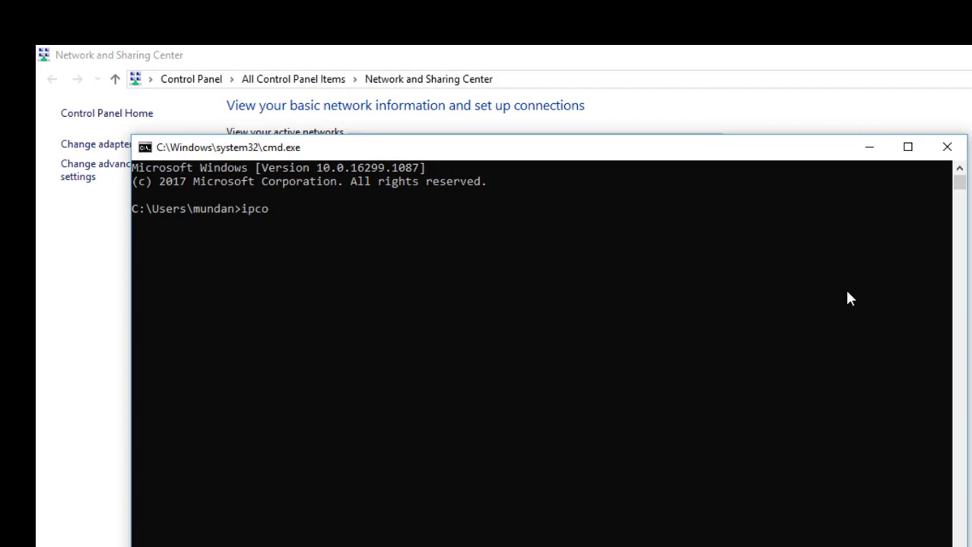
pyautogui.write('ipconfig')
pyautogui.press('Return')
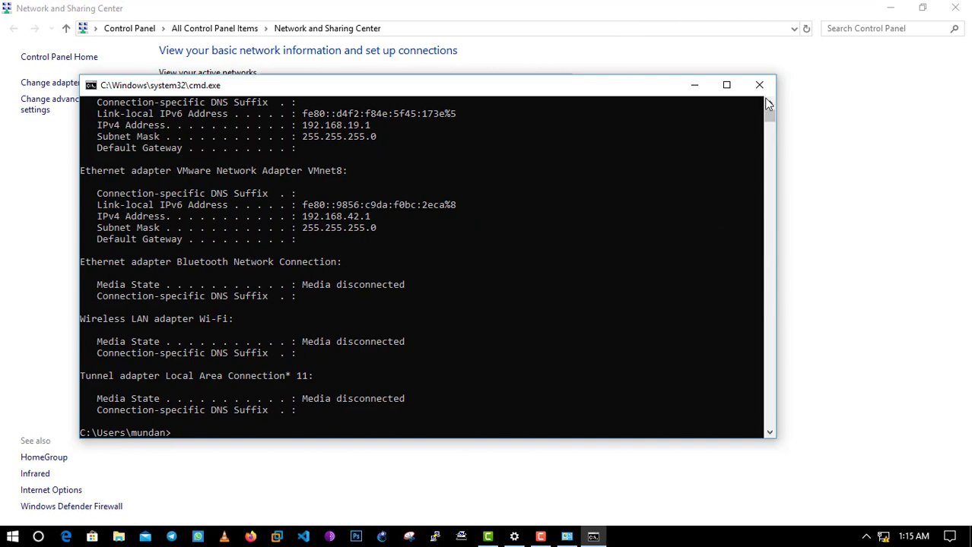
# Check the Ethernet adapter's IPv4 address in the ipconfig output with the window maximized, and close the Command Prompt
pyautogui.click(768, 103)
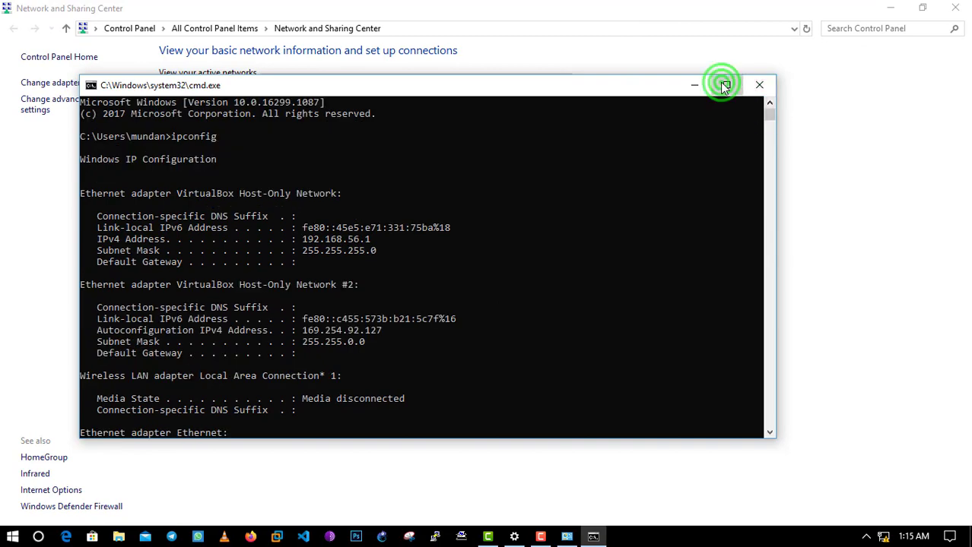
pyautogui.click(724, 85)
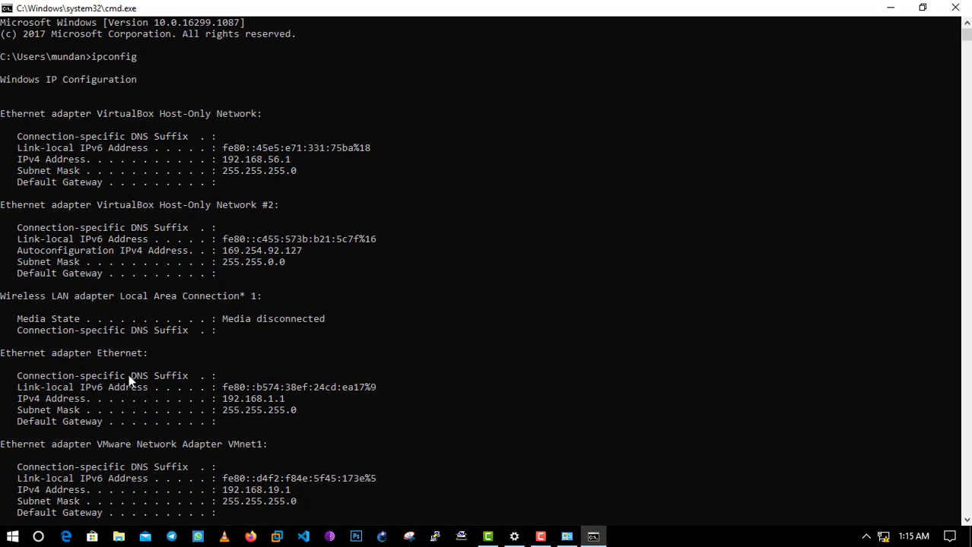
pyautogui.click(214, 387)
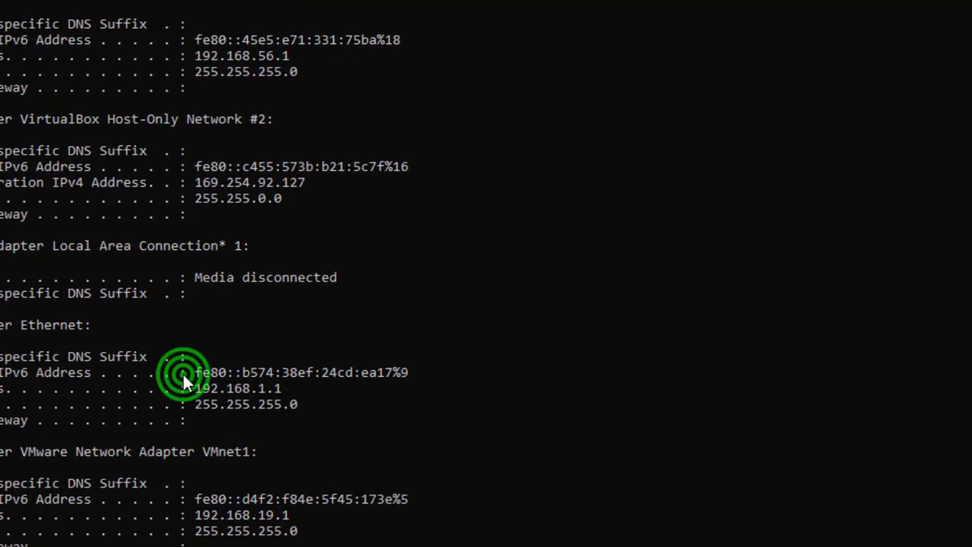
pyautogui.moveTo(183, 374); pyautogui.dragTo(294, 397)
pyautogui.click(302, 395)
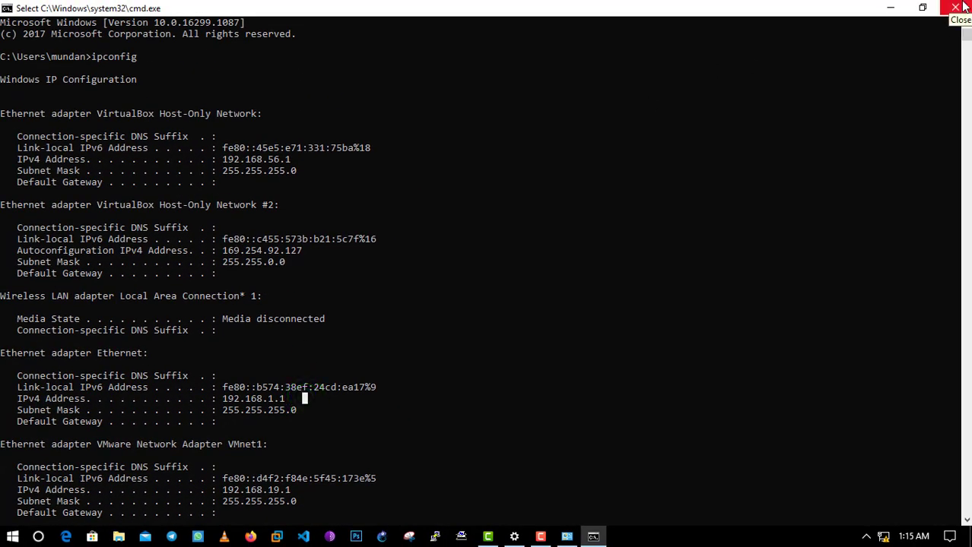
pyautogui.click(963, 6)
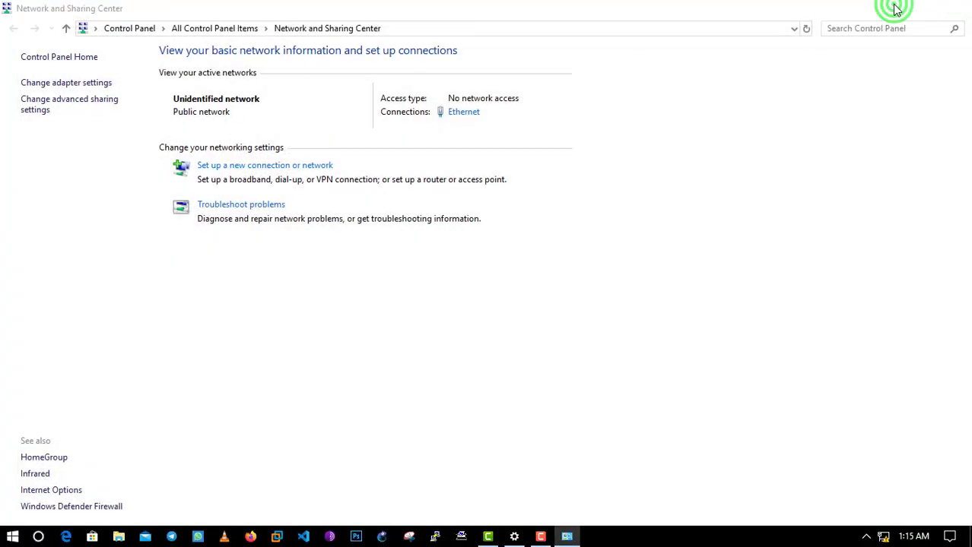
# Minimize the Network and Sharing Center and Settings windows, and refresh the desktop
pyautogui.click(891, 7)
pyautogui.click(893, 11)
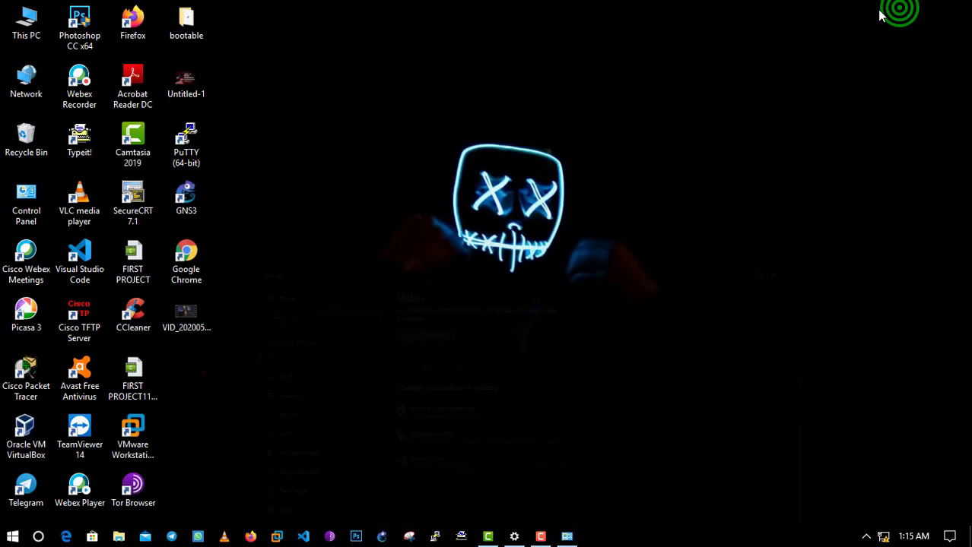
pyautogui.rightClick(361, 31)
pyautogui.click(390, 66)
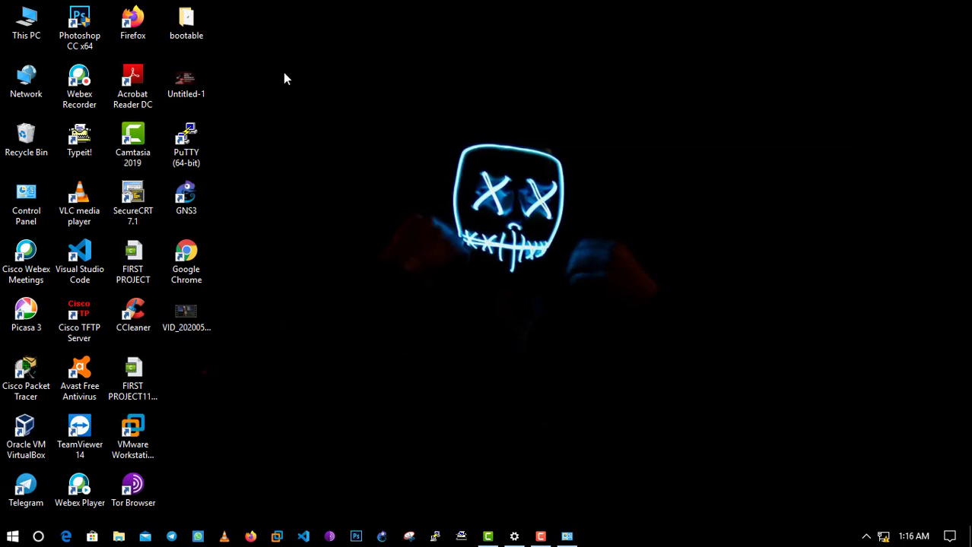
# Open the Remote settings from the system properties of This PC
pyautogui.rightClick(30, 29)
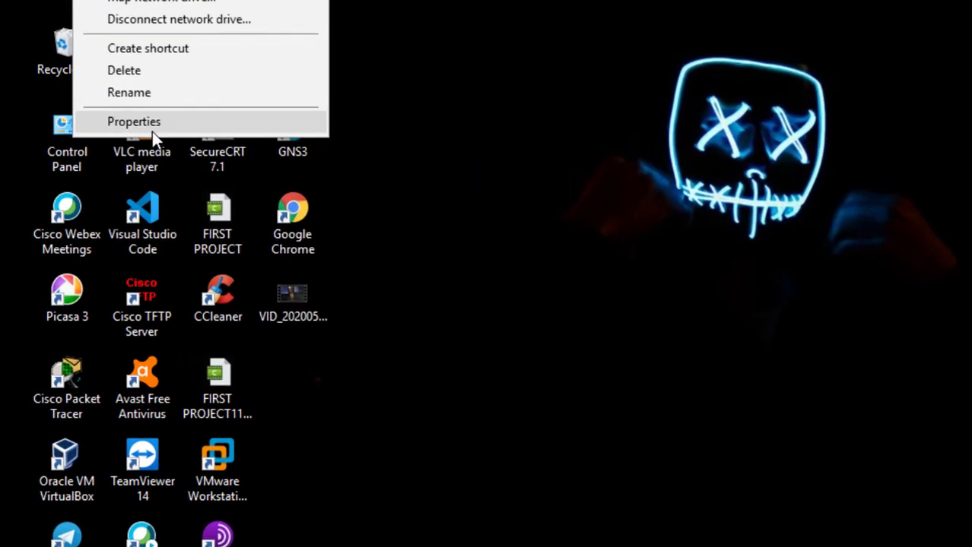
pyautogui.click(151, 131)
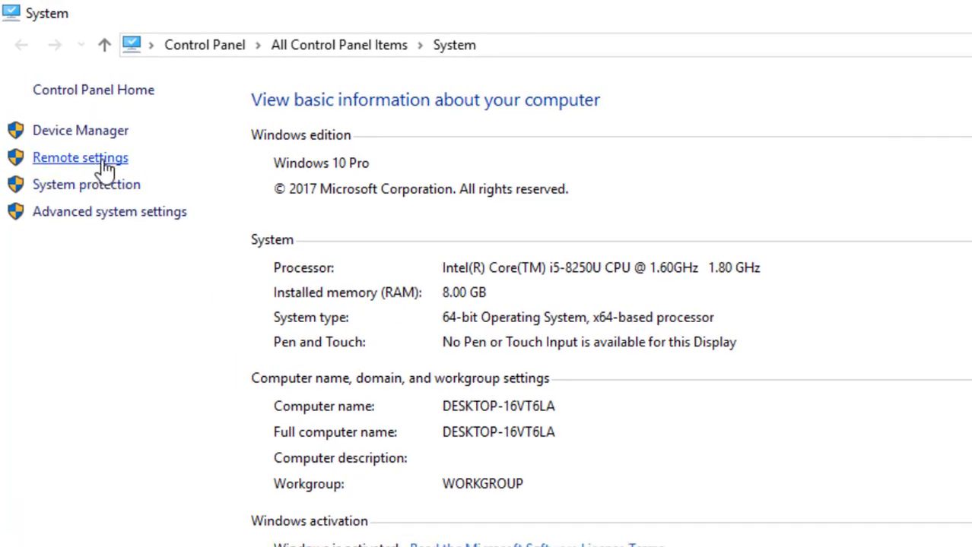
pyautogui.click(104, 162)
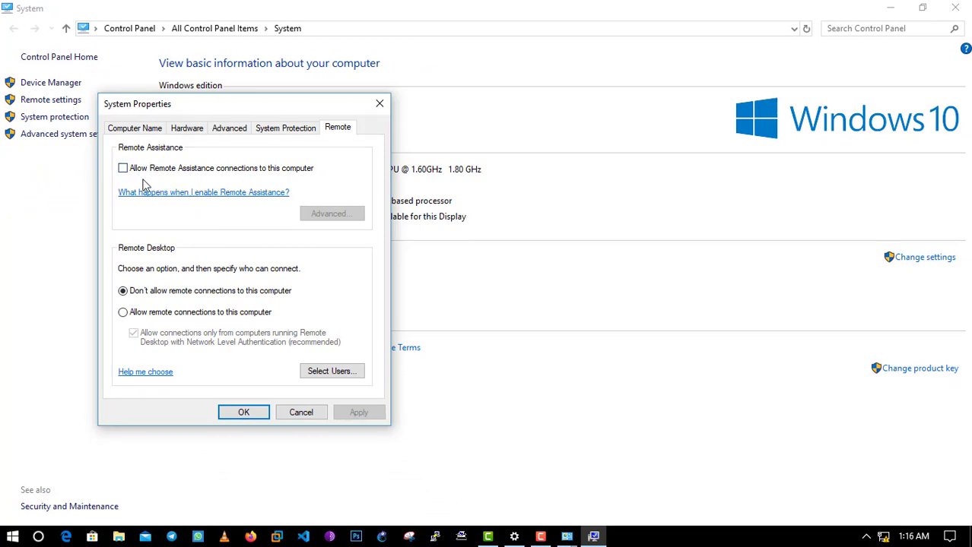
# Allow Remote Assistance and Remote Desktop connections to this computer, apply the changes and close the System window
pyautogui.click(122, 169)
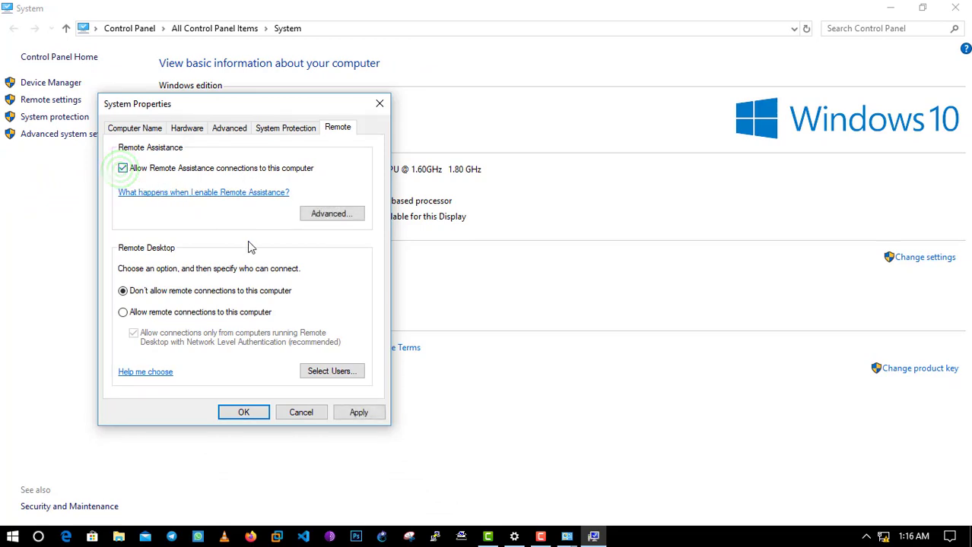
pyautogui.click(122, 313)
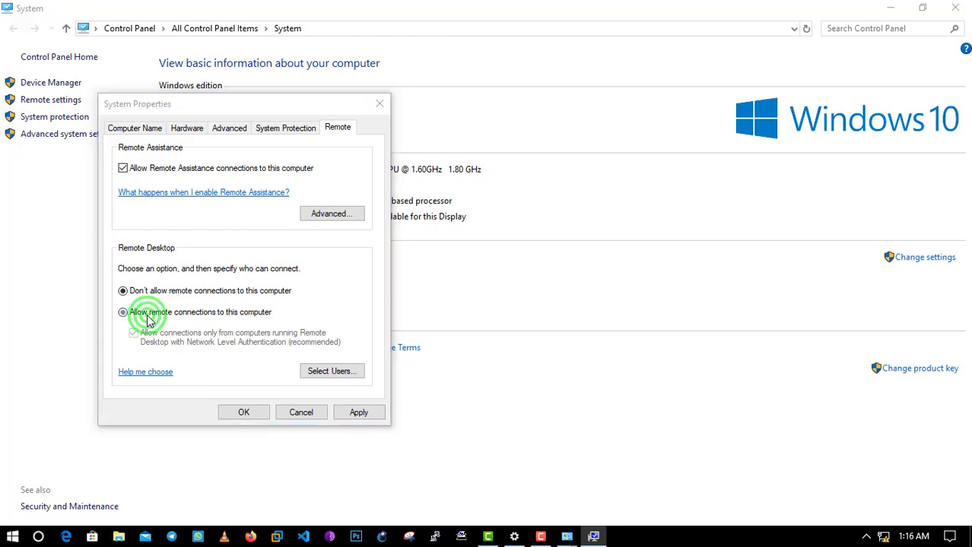
pyautogui.click(236, 215)
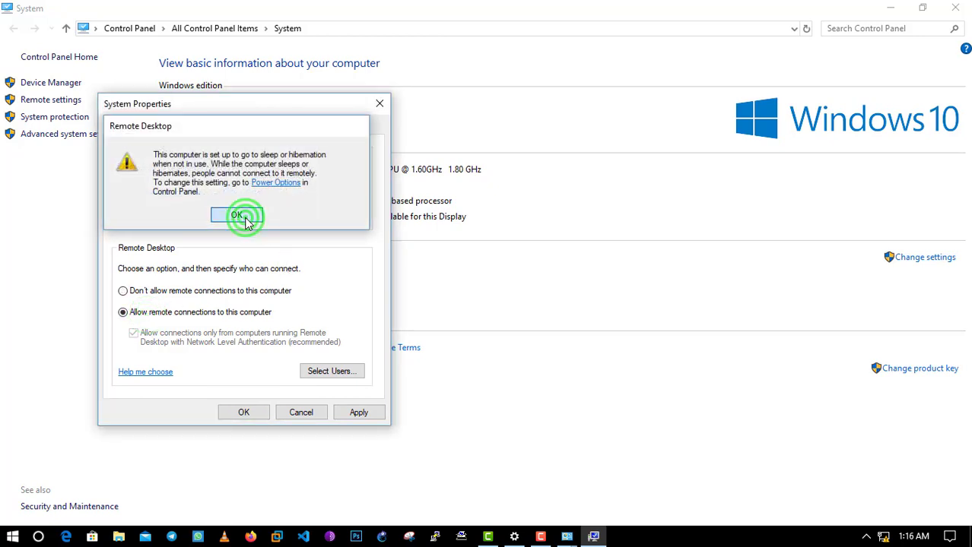
pyautogui.click(359, 415)
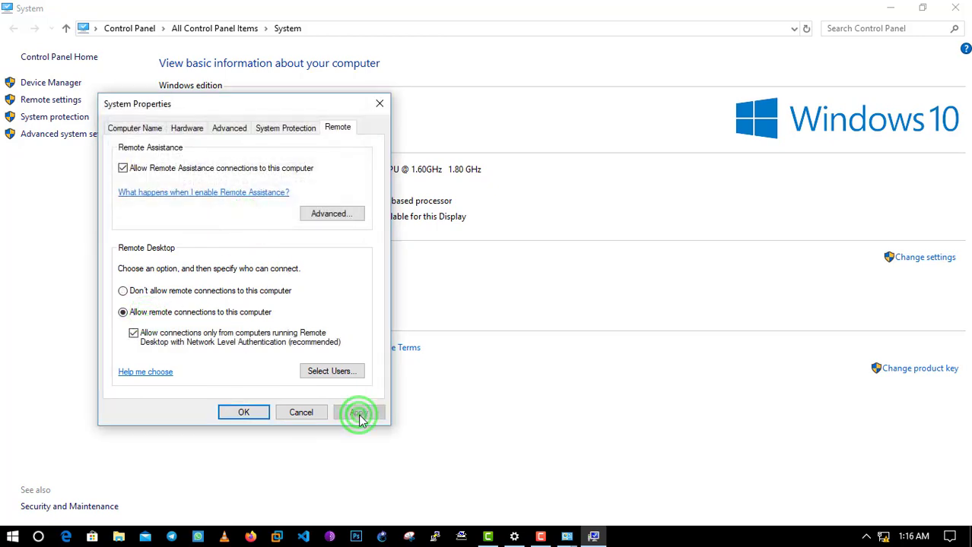
pyautogui.click(243, 414)
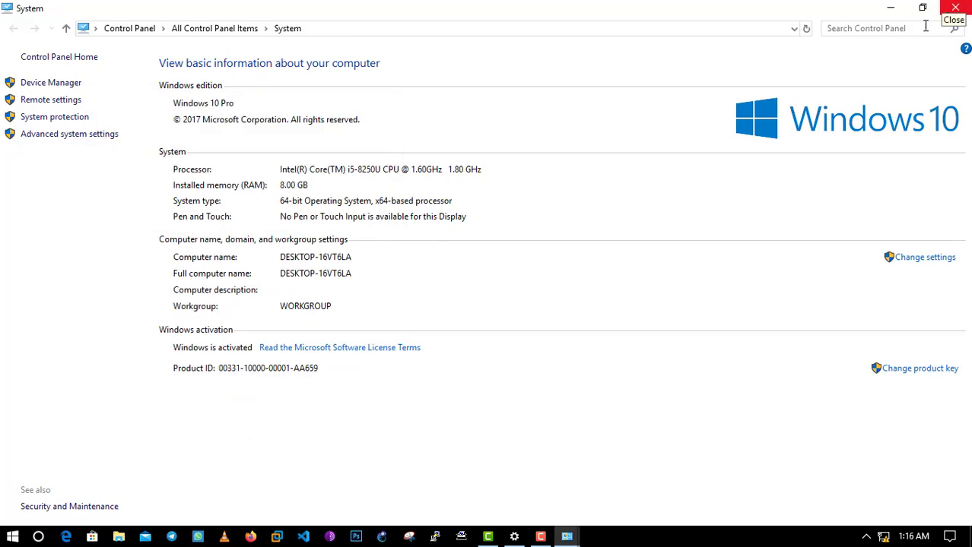
pyautogui.click(965, 7)
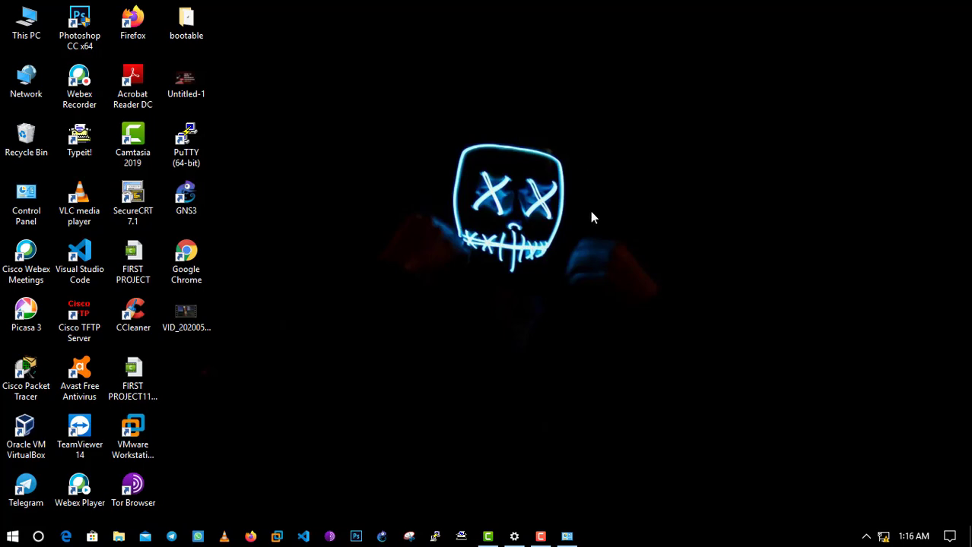
# View the Network & Internet status on the second computer, and close its Settings window
pyautogui.moveTo(560, 542)
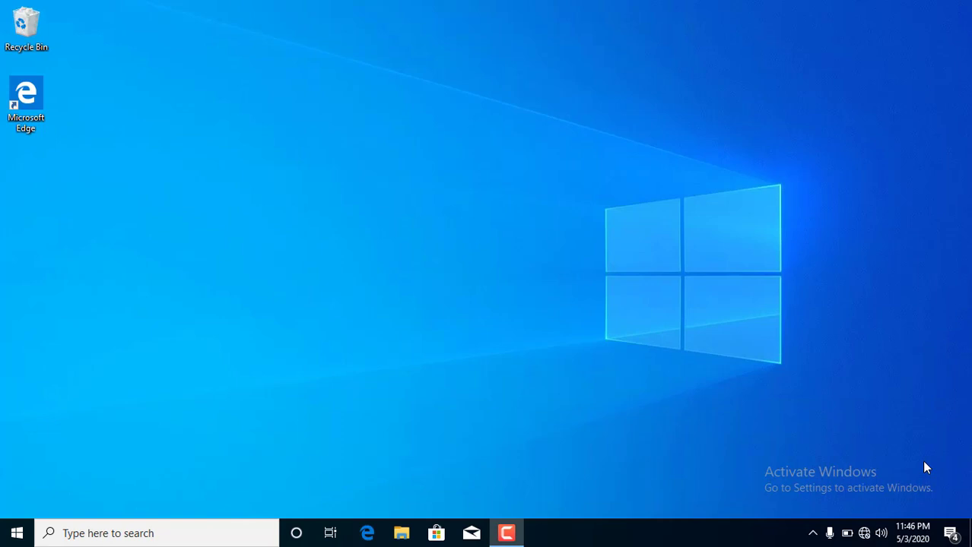
pyautogui.click(864, 536)
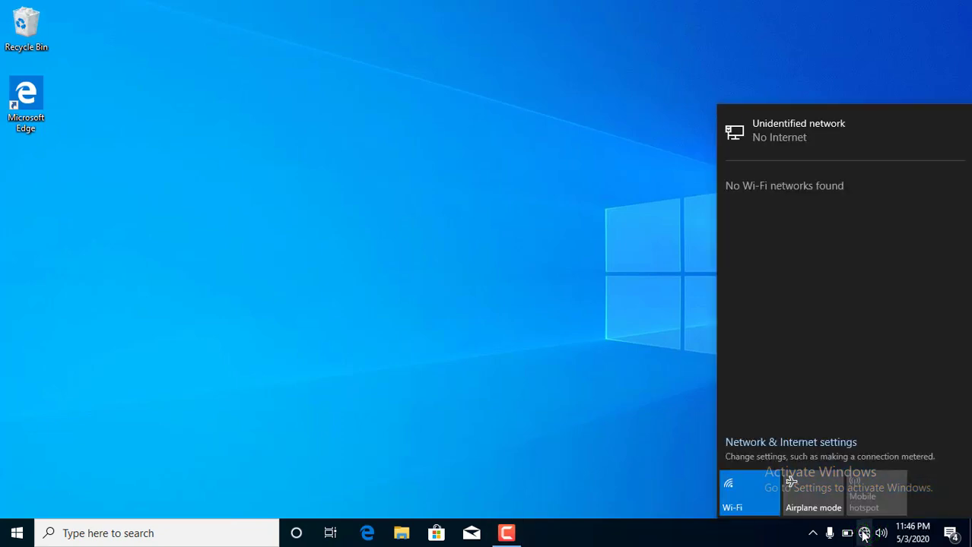
pyautogui.click(806, 449)
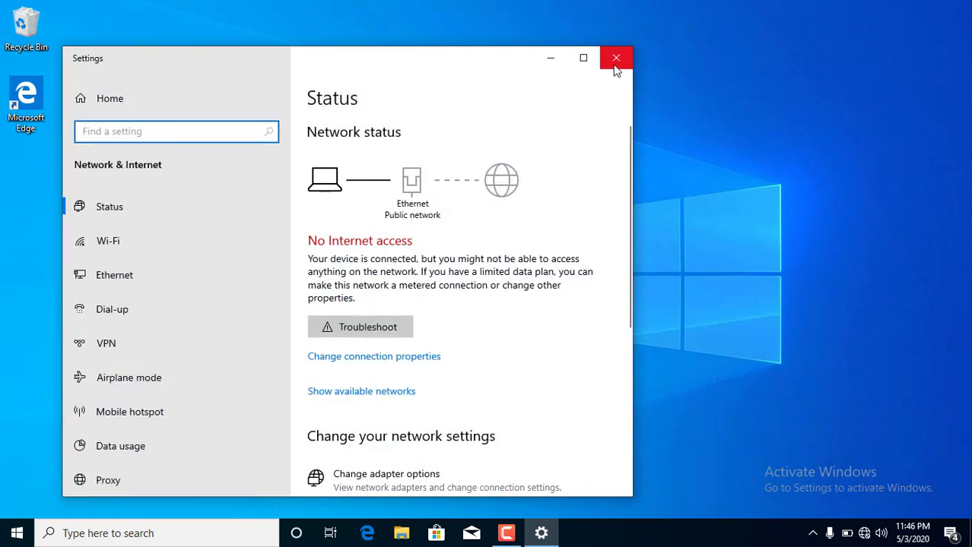
pyautogui.click(616, 61)
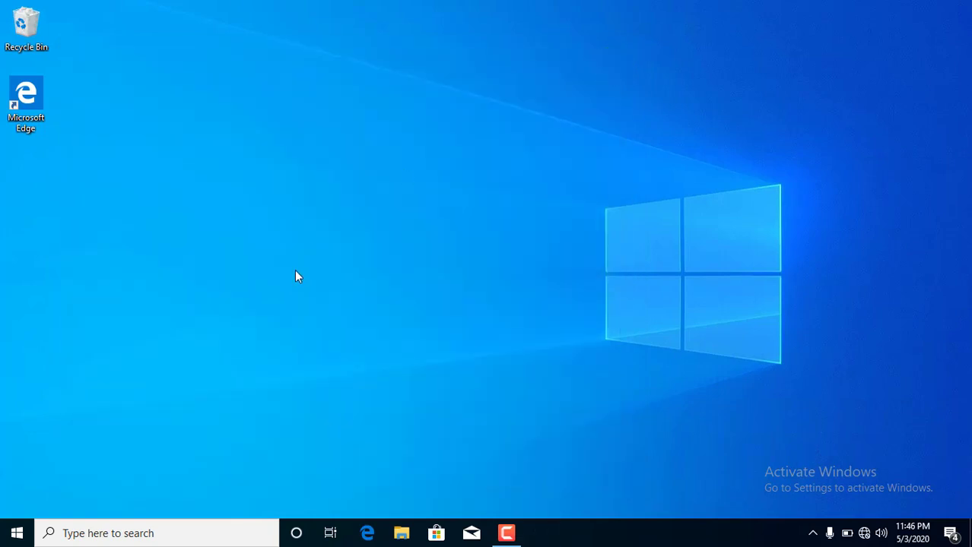
# Open Network Connections with the Run command ncpa.cpl, and open the properties of the Ethernet adapter
pyautogui.press('super+r')
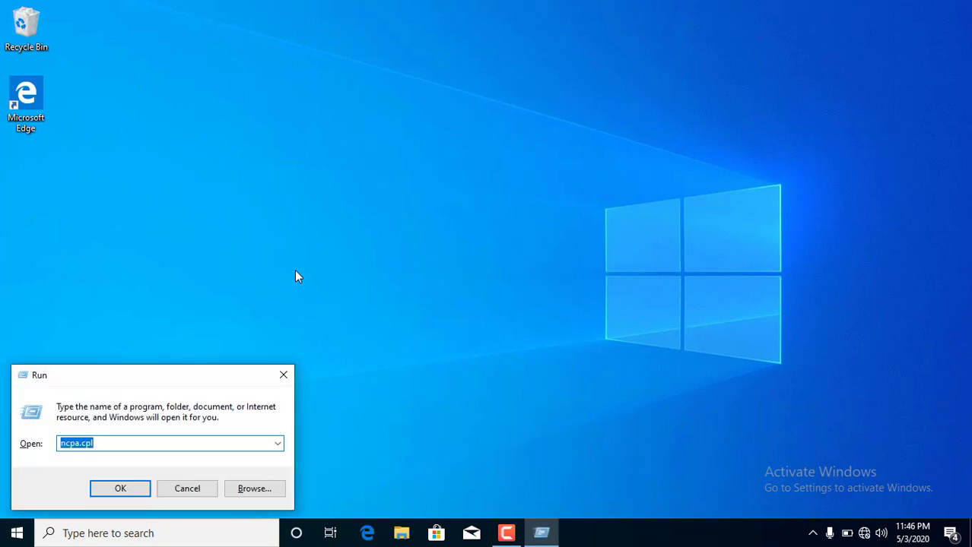
pyautogui.write('ncpa.cpl')
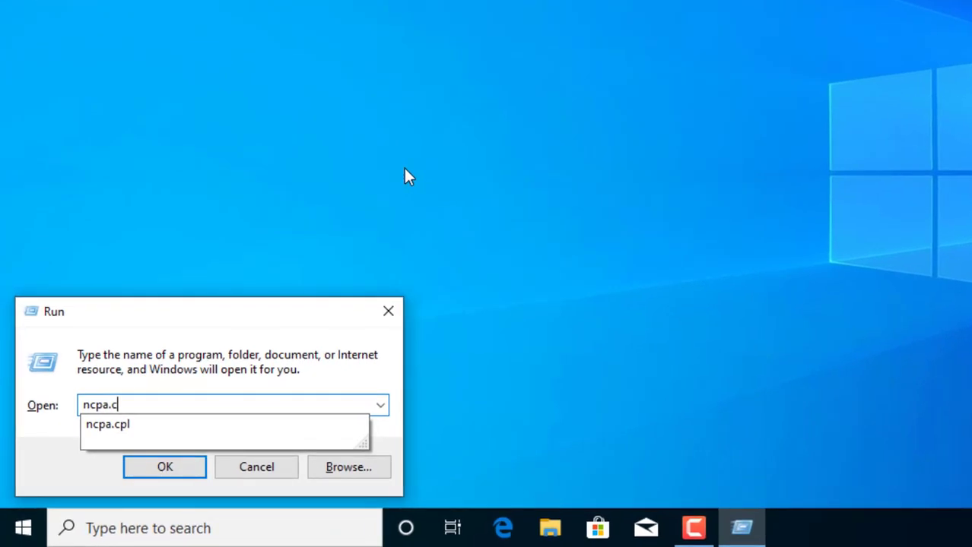
pyautogui.press('Return')
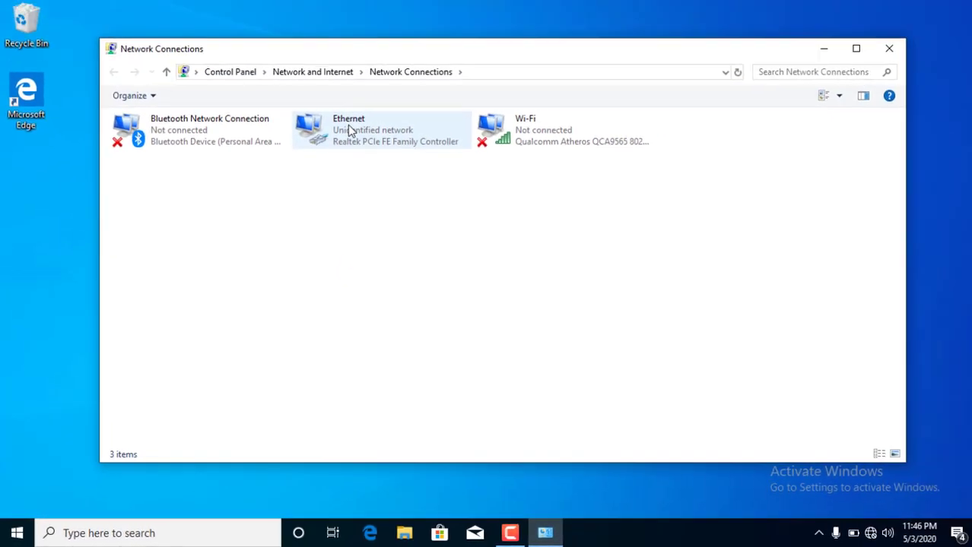
pyautogui.doubleClick(346, 51)
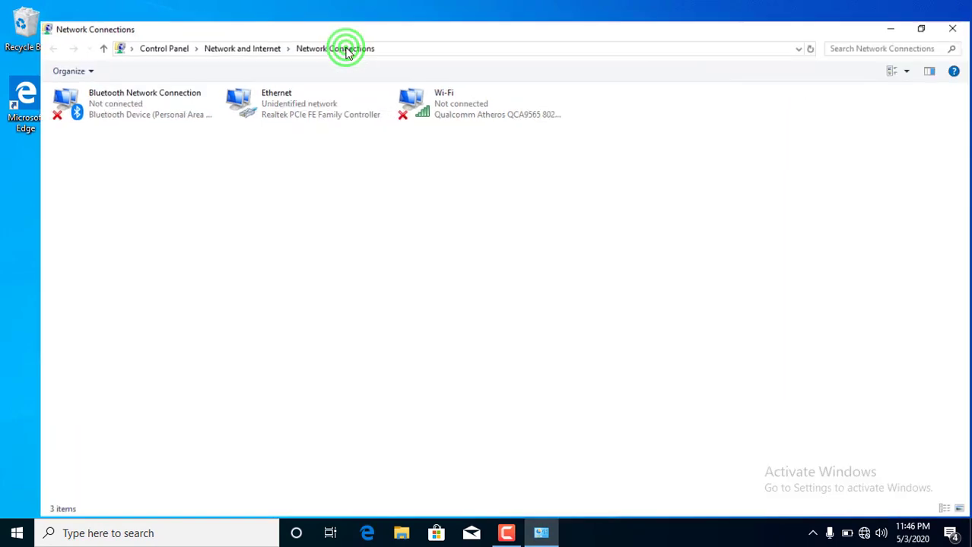
pyautogui.click(273, 86)
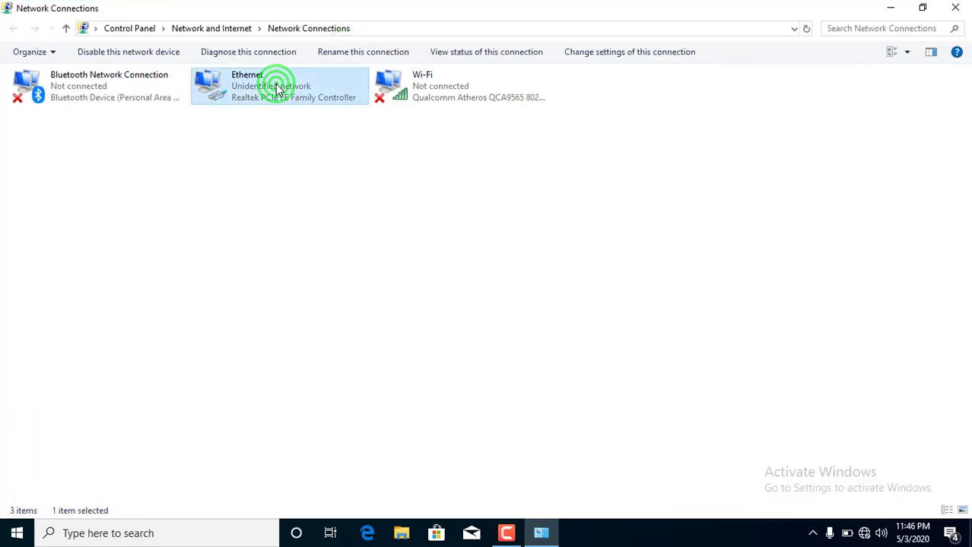
pyautogui.rightClick(276, 86)
pyautogui.click(296, 222)
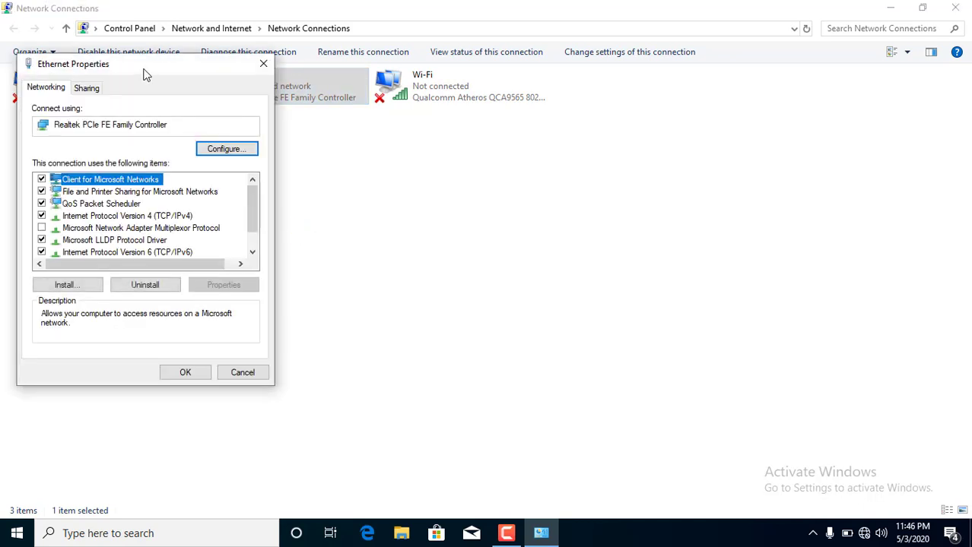
pyautogui.moveTo(144, 72); pyautogui.dragTo(377, 115)
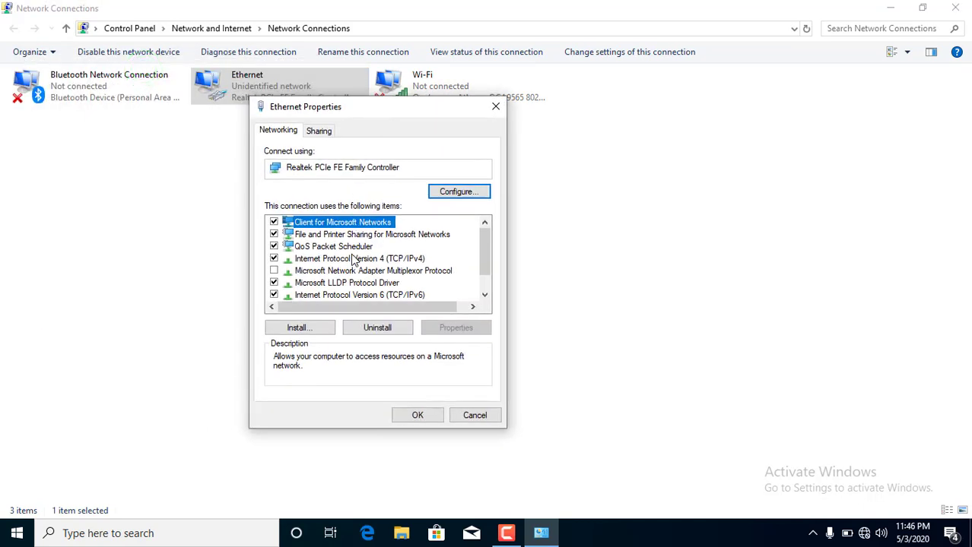
# Review the static IP address and subnet mask in the Ethernet adapter's IPv4 properties, accept them and close the Ethernet properties
pyautogui.doubleClick(352, 258)
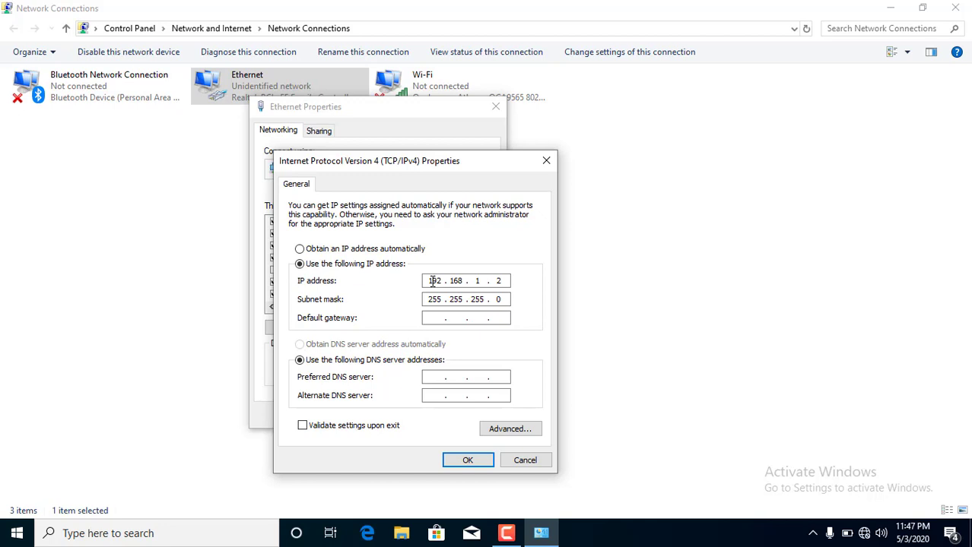
pyautogui.click(501, 279)
pyautogui.click(463, 459)
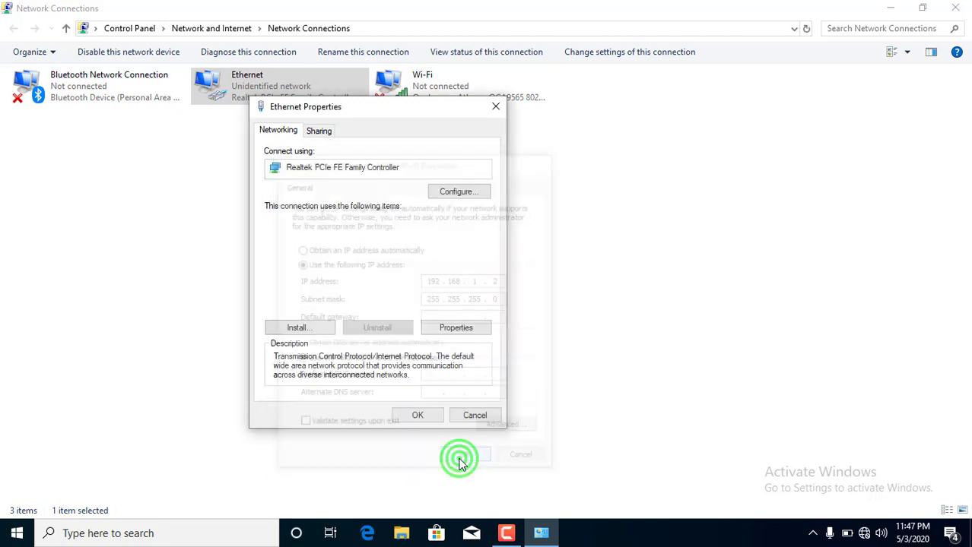
pyautogui.click(417, 415)
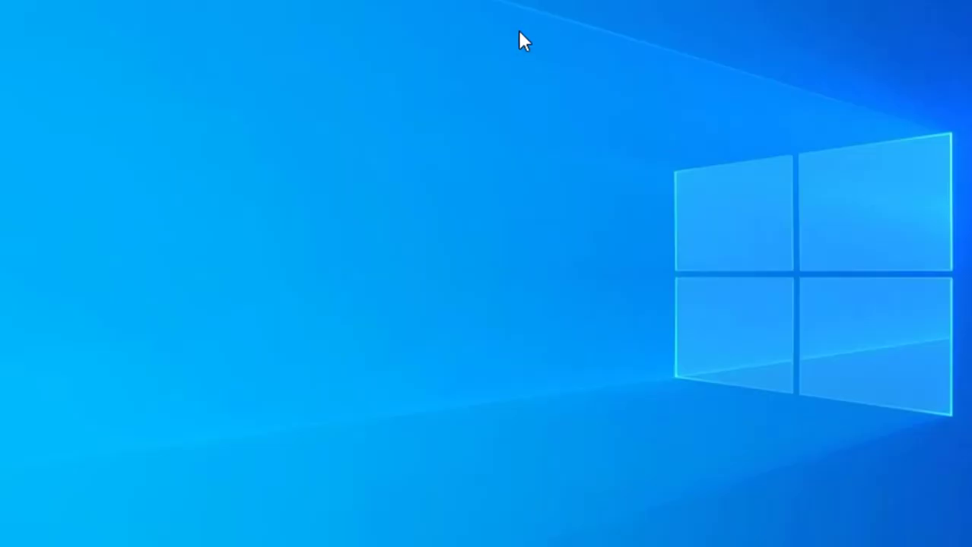
# List the IP configuration in a Command Prompt, check the Ethernet adapter's IPv4 address, and close the window
pyautogui.press('super+r')
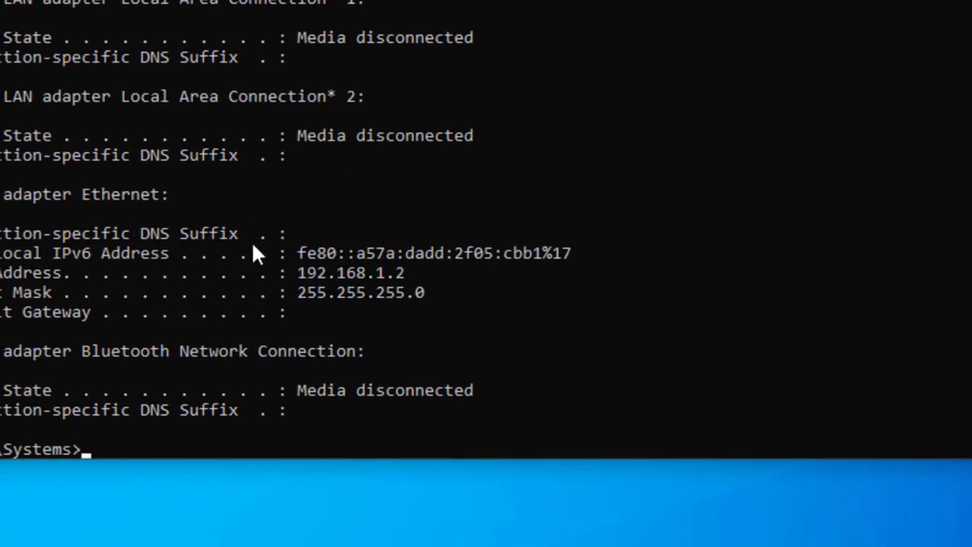
pyautogui.moveTo(282, 253); pyautogui.dragTo(402, 278)
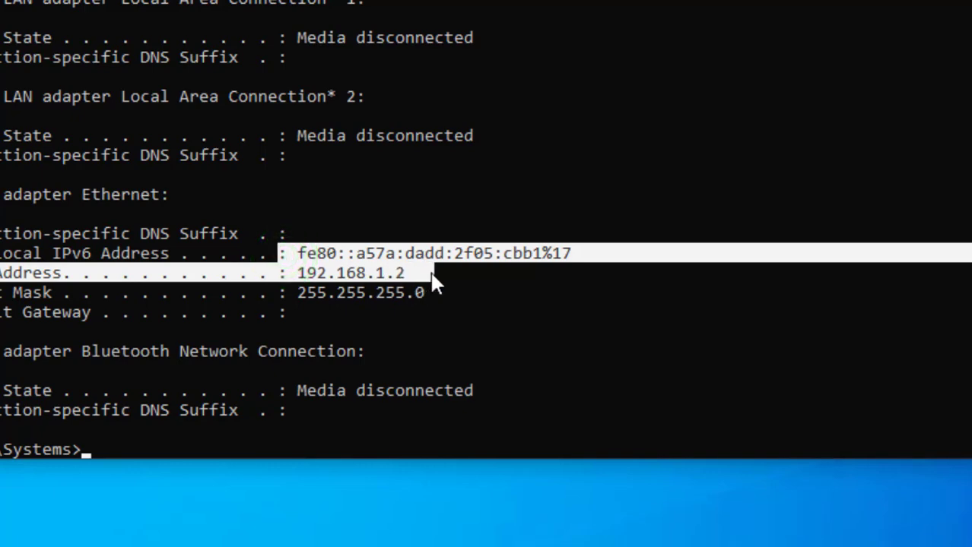
pyautogui.click(430, 274)
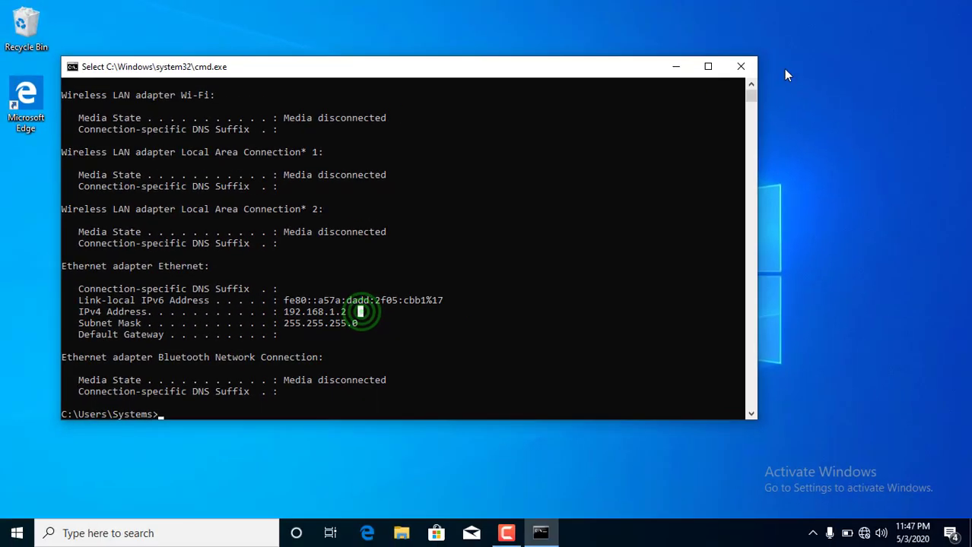
pyautogui.click(734, 65)
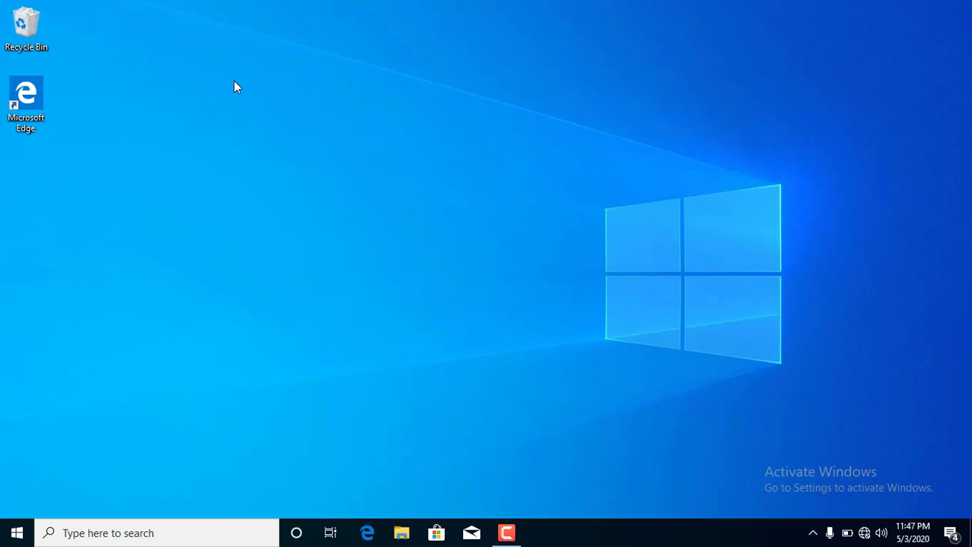
# Open This PC's system properties in File Explorer on the second computer, and open its Remote settings
pyautogui.press('super+e')
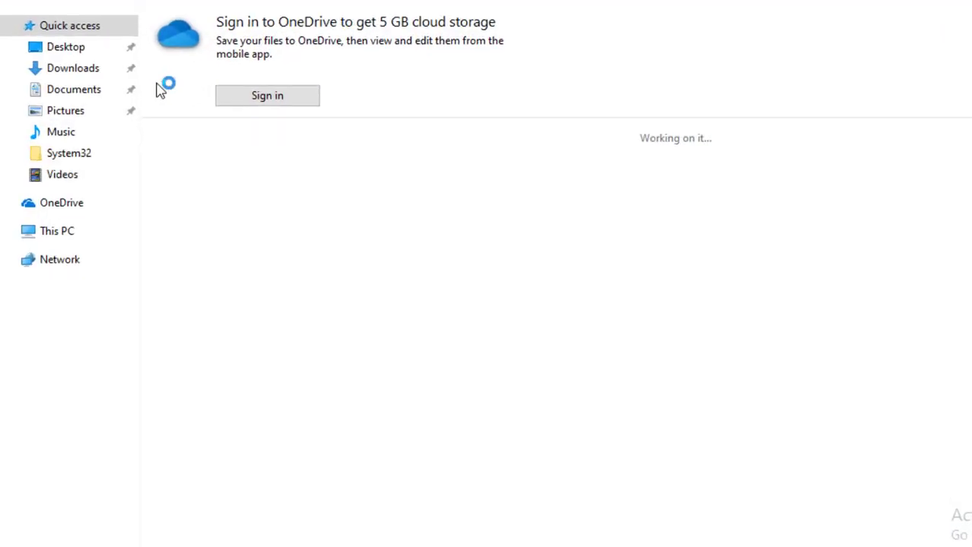
pyautogui.click(76, 216)
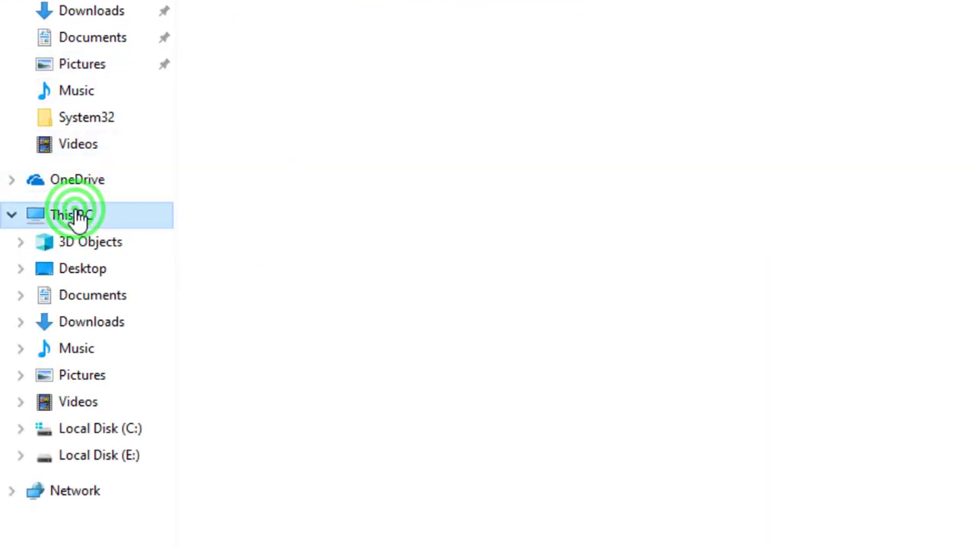
pyautogui.rightClick(76, 216)
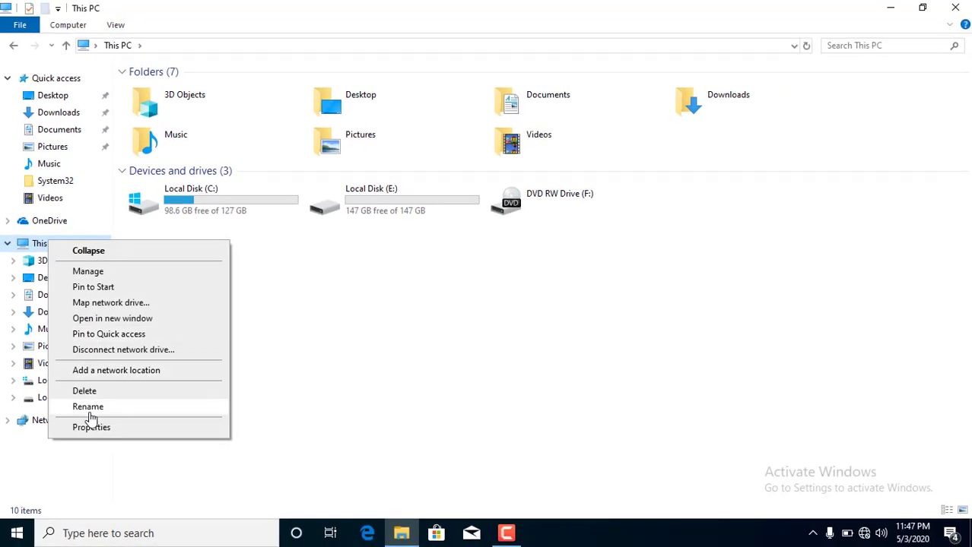
pyautogui.click(95, 444)
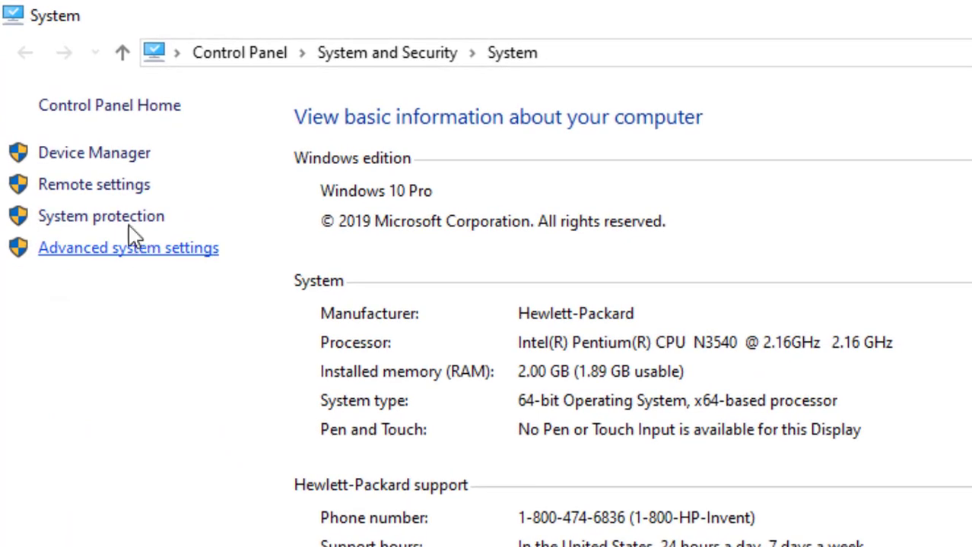
pyautogui.click(93, 188)
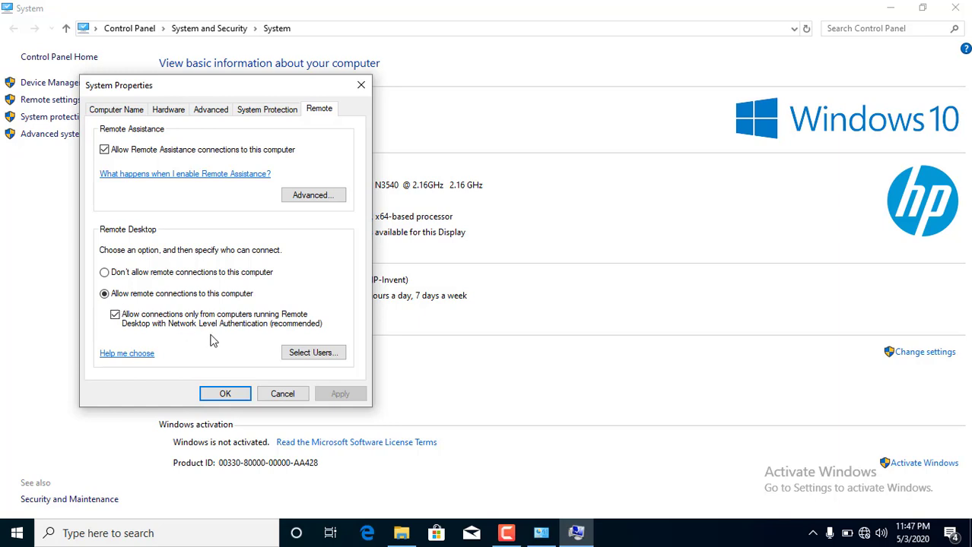
# Accept the Remote settings allowing Remote Assistance and Remote Desktop connections, and close the System and File Explorer windows
pyautogui.click(226, 394)
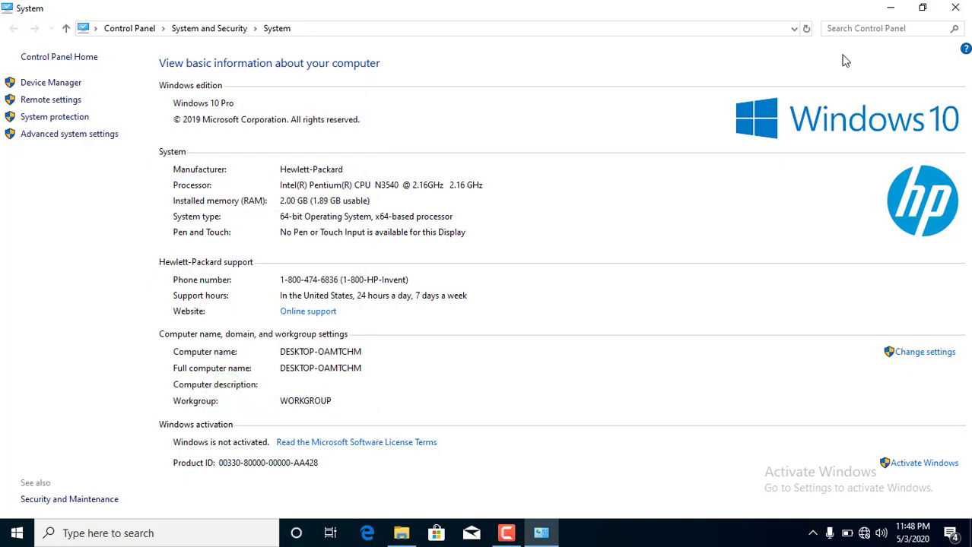
pyautogui.click(945, 12)
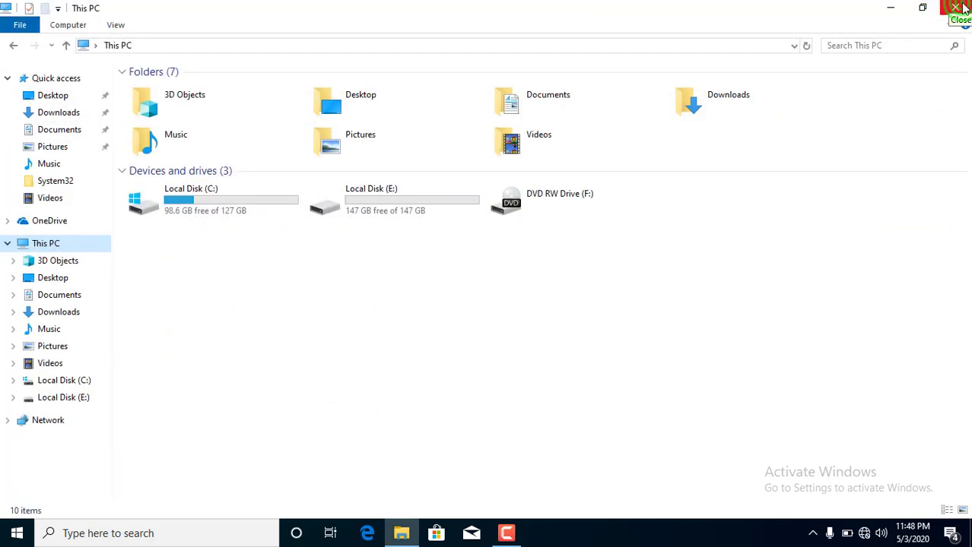
pyautogui.click(966, 6)
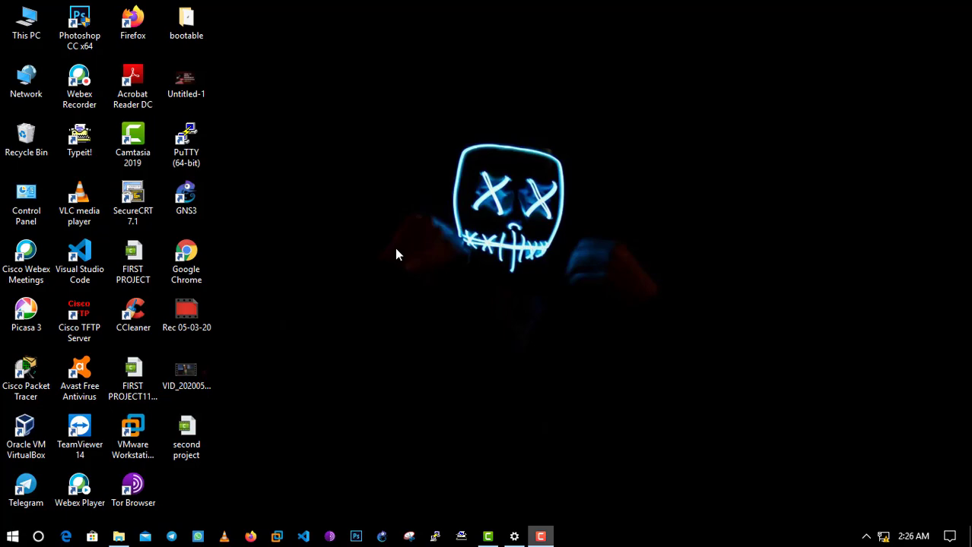
# Search for "remot" on the first computer and open Remote Desktop Connection
pyautogui.press('super')
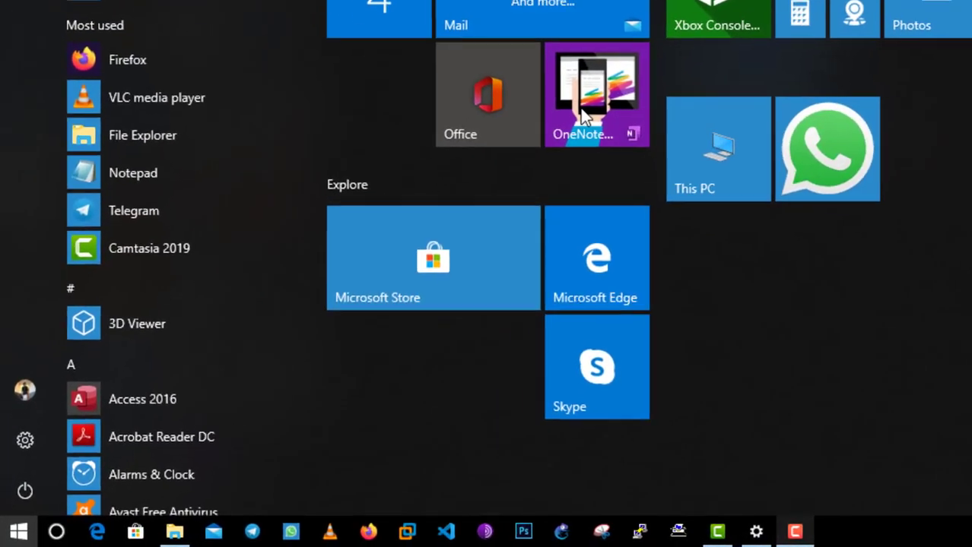
pyautogui.write('re')
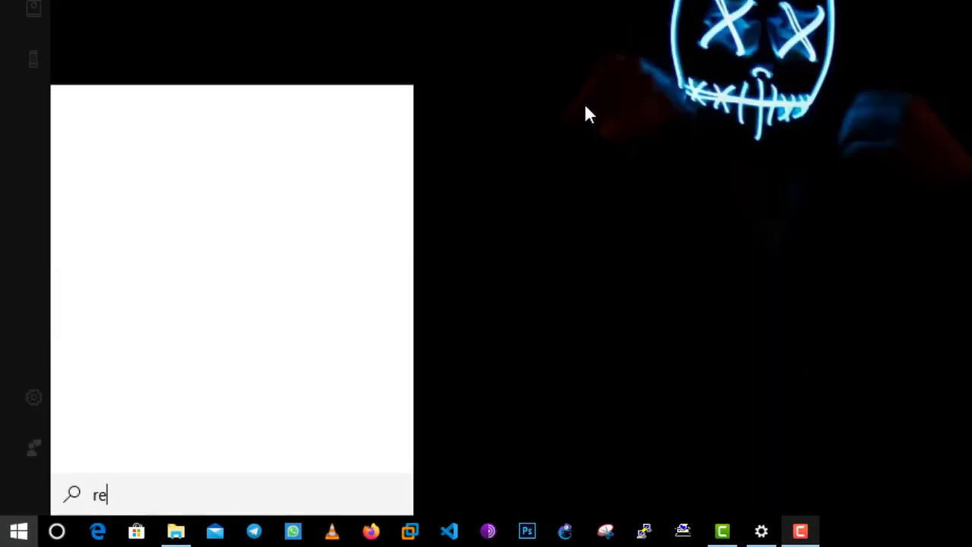
pyautogui.write('mot')
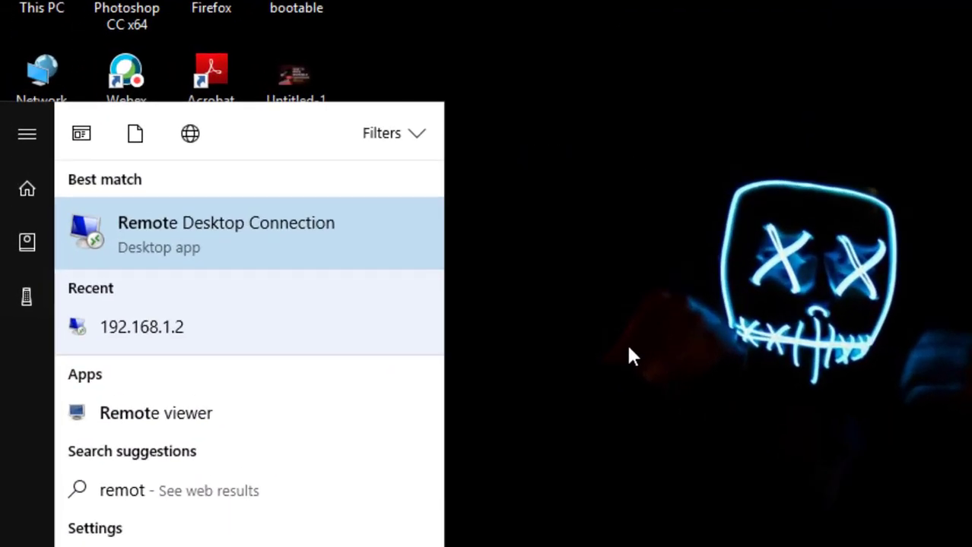
pyautogui.click(251, 235)
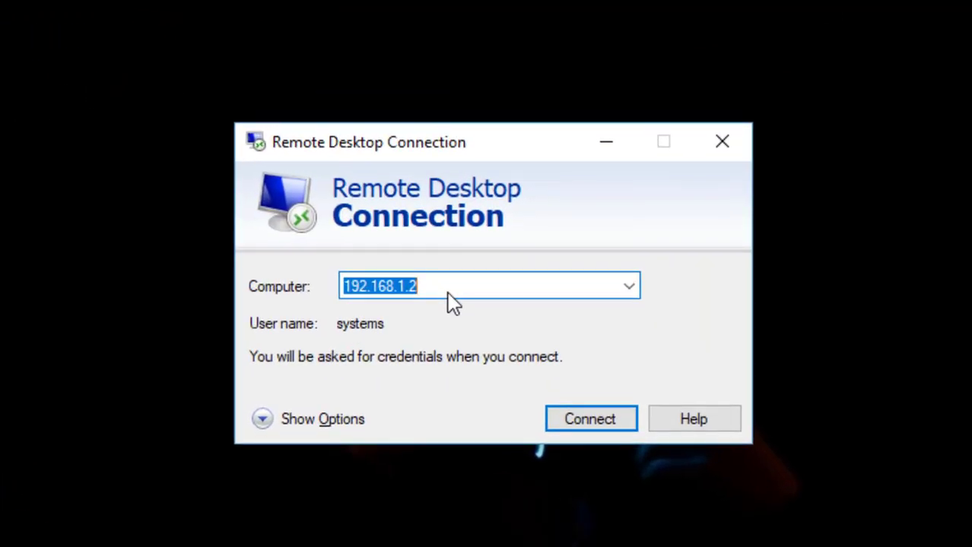
# Enter 192.168.1.2 as the remote computer's address and start the connection
pyautogui.press('BackSpace')
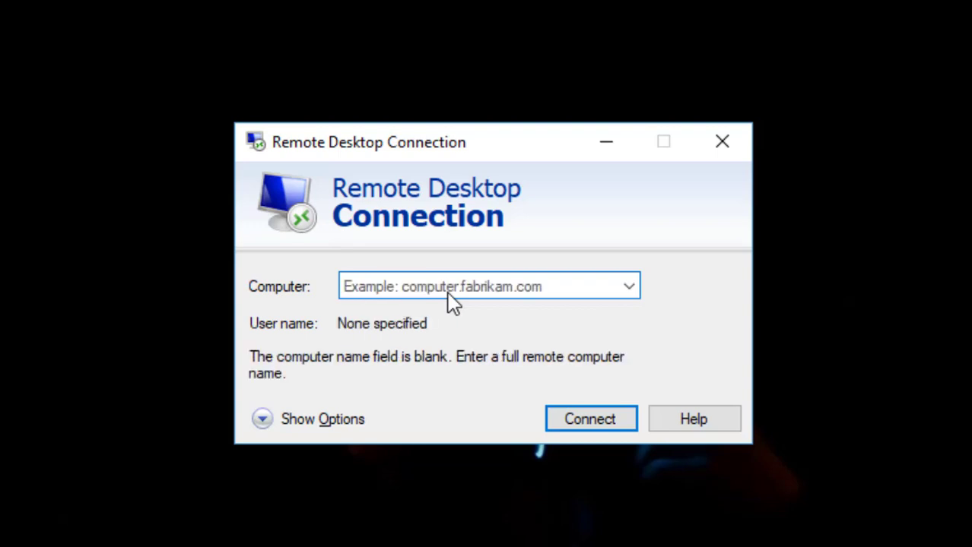
pyautogui.write('192.168.')
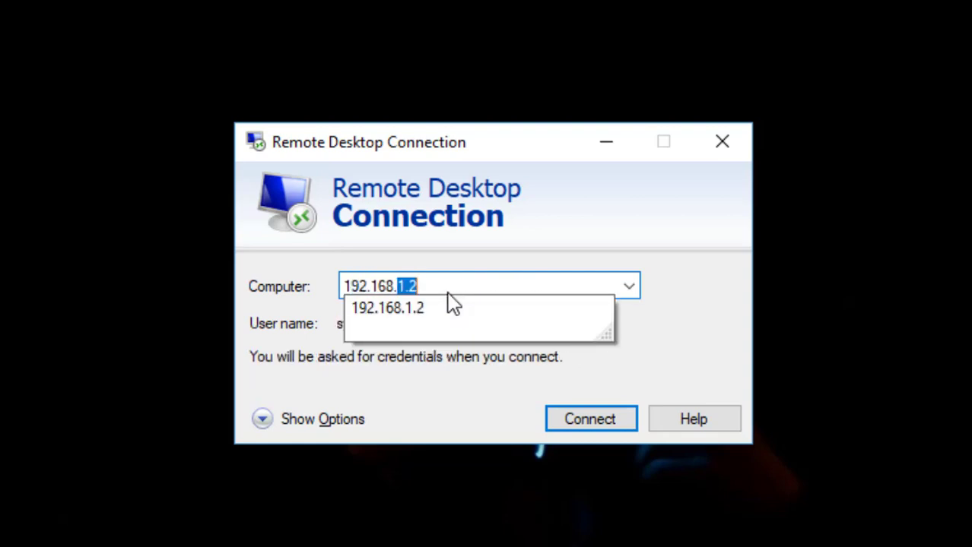
pyautogui.write('1.2')
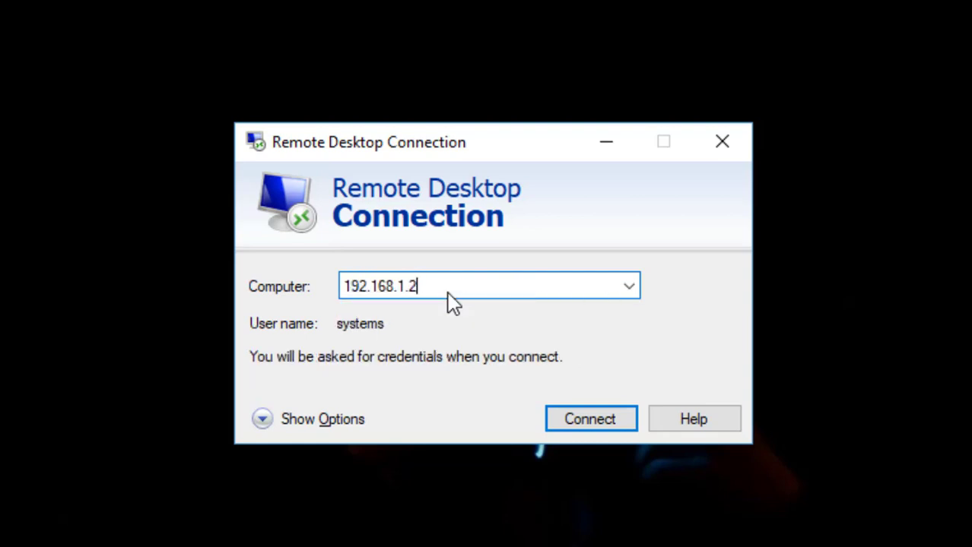
pyautogui.click(463, 303)
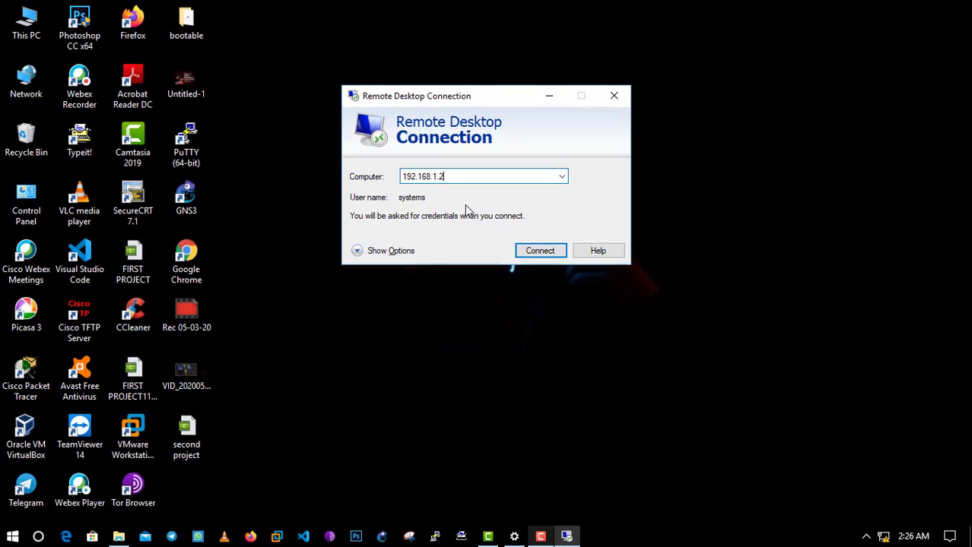
pyautogui.click(535, 251)
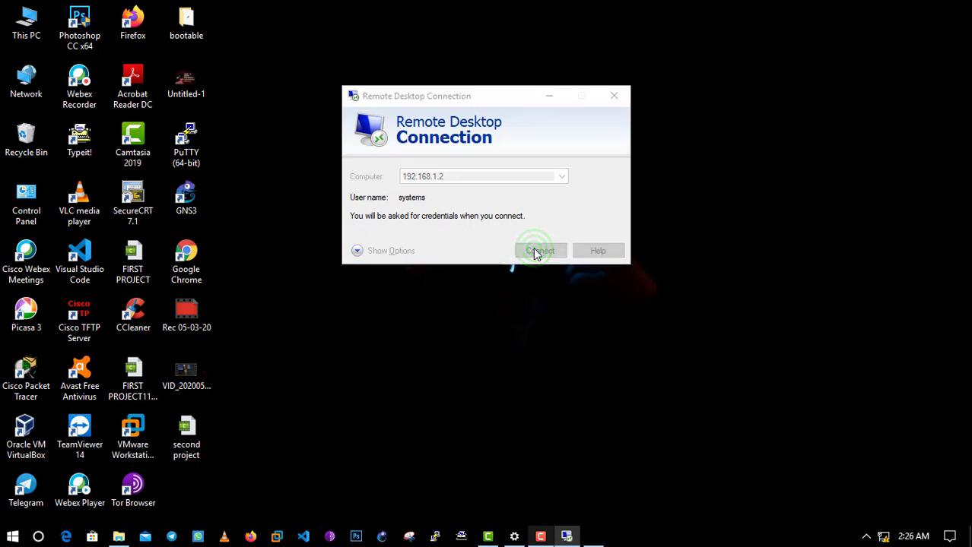
# Enter the remote account's password, submit the credentials, and choose to connect despite the certificate errors
pyautogui.click(458, 179)
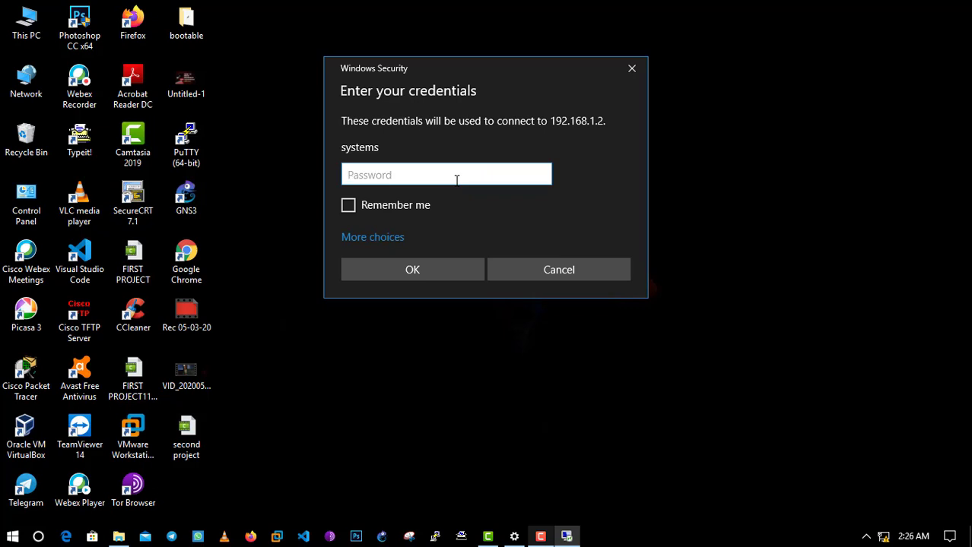
pyautogui.click(409, 174)
pyautogui.write('••••')
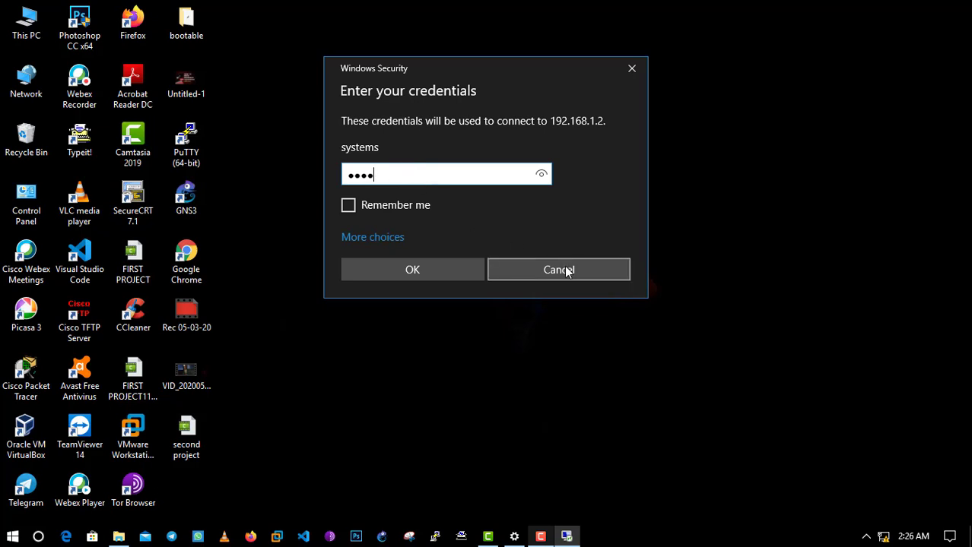
pyautogui.click(425, 270)
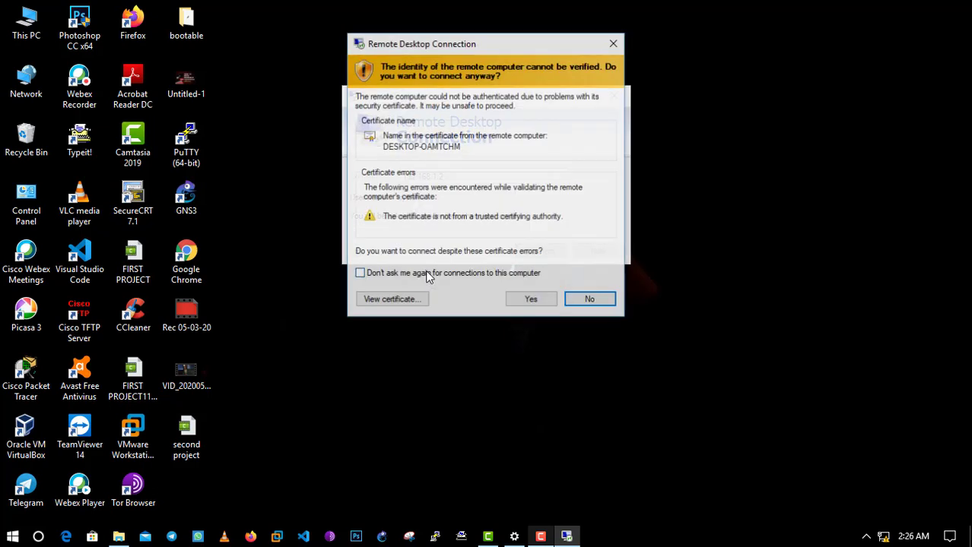
pyautogui.click(525, 301)
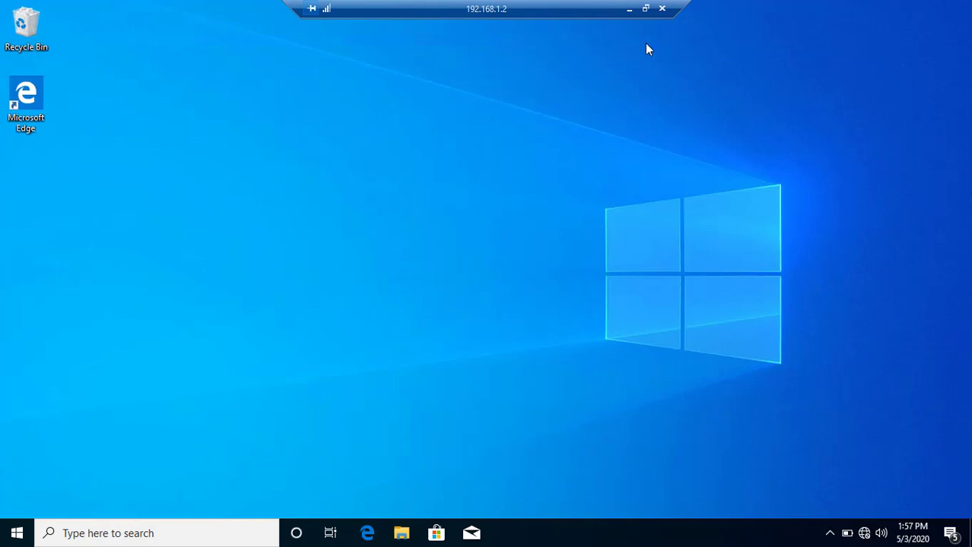
# Switch the remote session from full screen to a window, move it slightly, then maximize and restore it once more
pyautogui.click(645, 8)
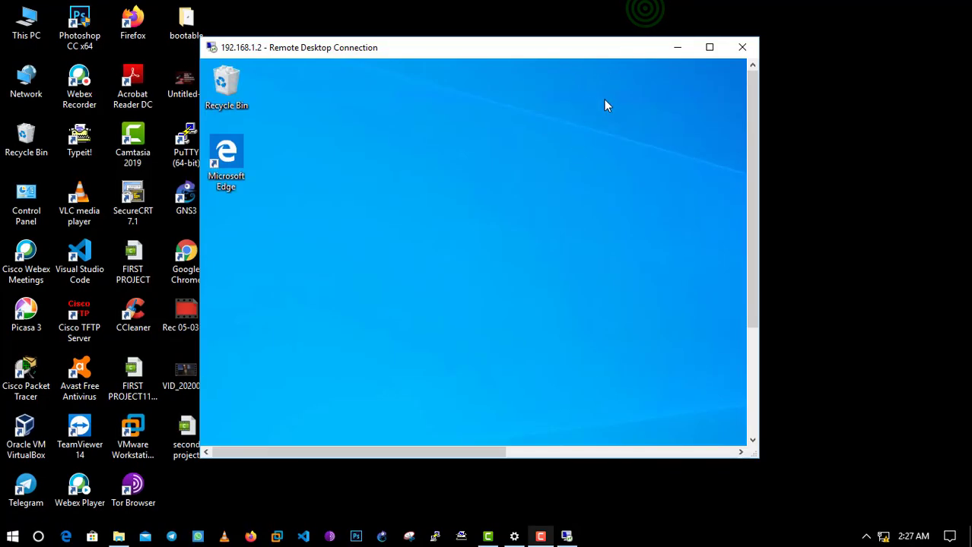
pyautogui.moveTo(547, 49); pyautogui.dragTo(531, 67)
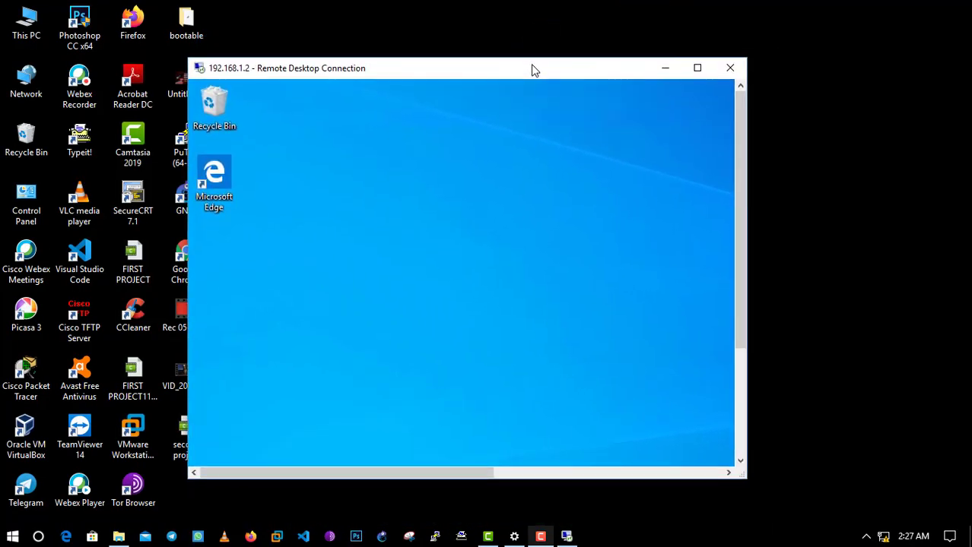
pyautogui.click(696, 69)
pyautogui.click(497, 165)
pyautogui.click(640, 9)
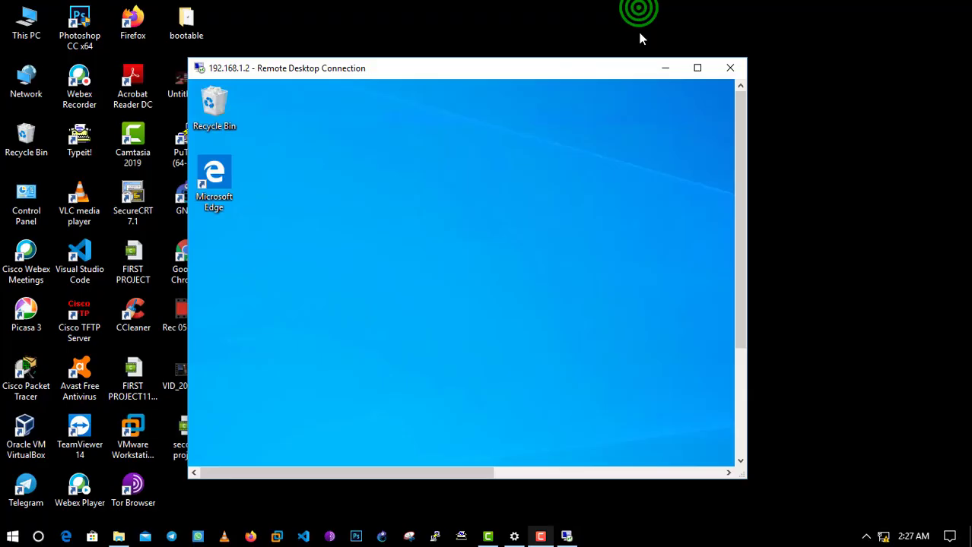